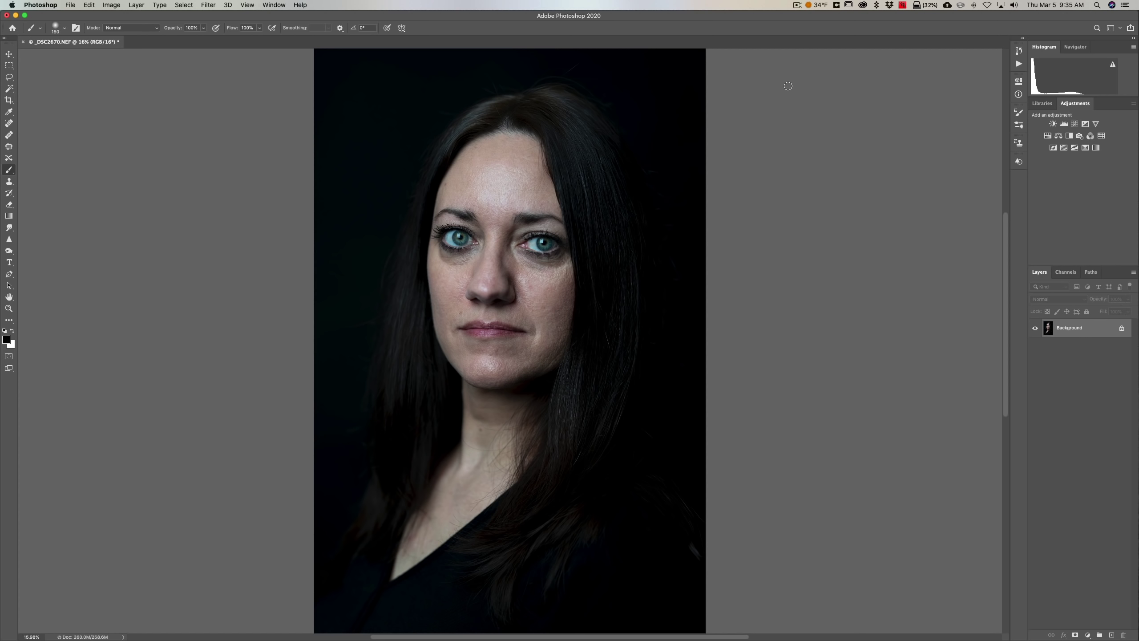
- Duplicate the Background layer and set the copy's blend mode to Vivid Light
{"action": "key", "text": "super+j"}
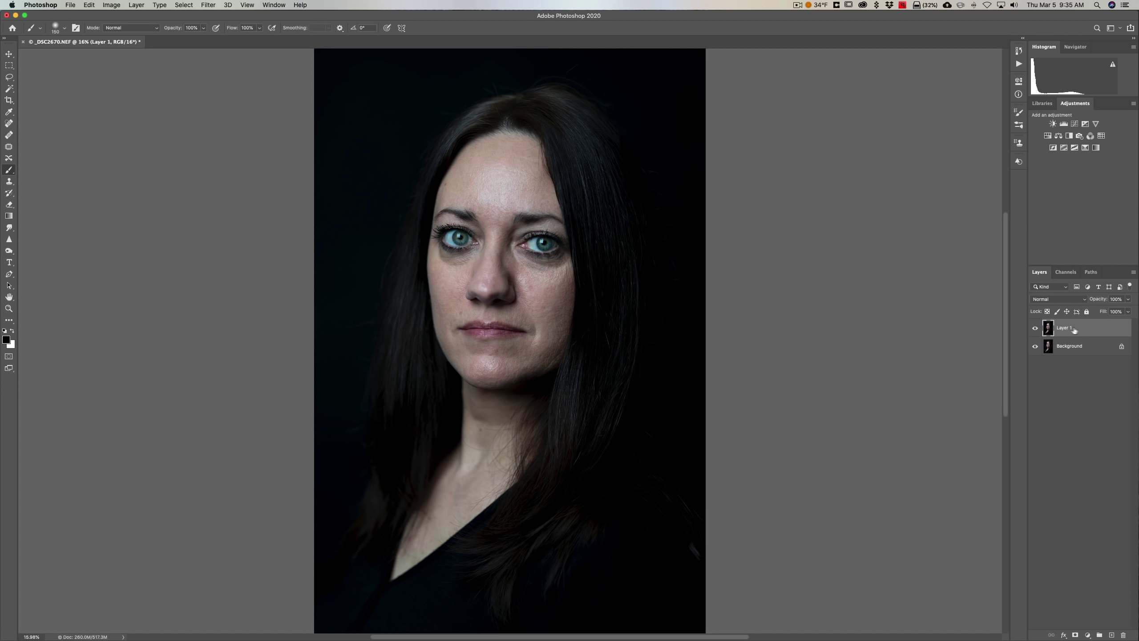
{"action": "left_click", "coordinate": [1080, 300]}
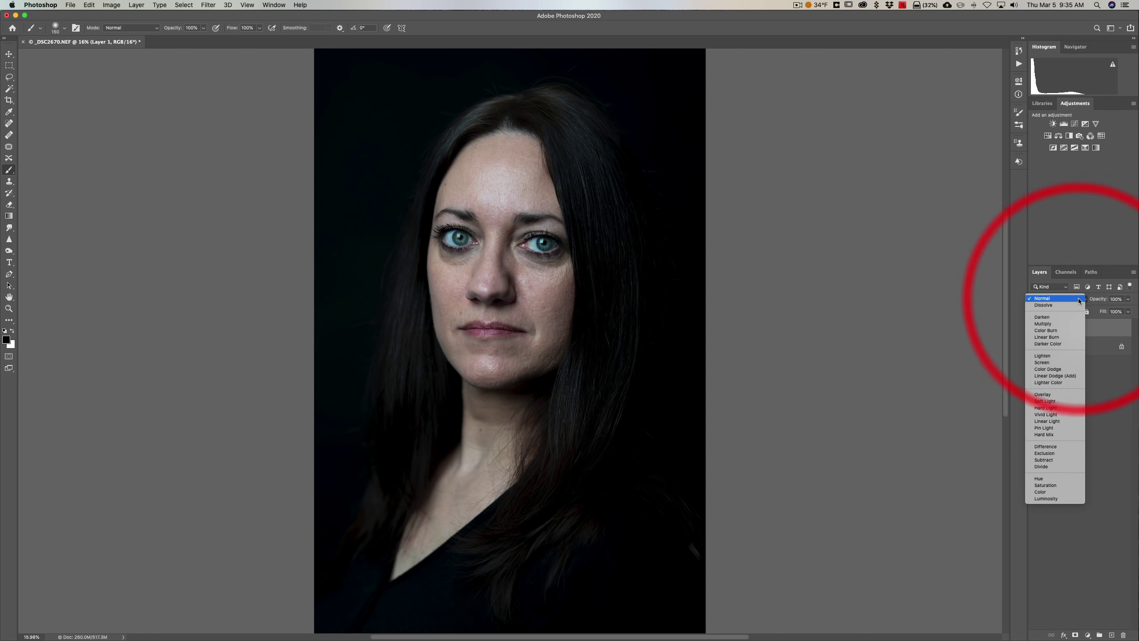
{"action": "left_click", "coordinate": [957, 444]}
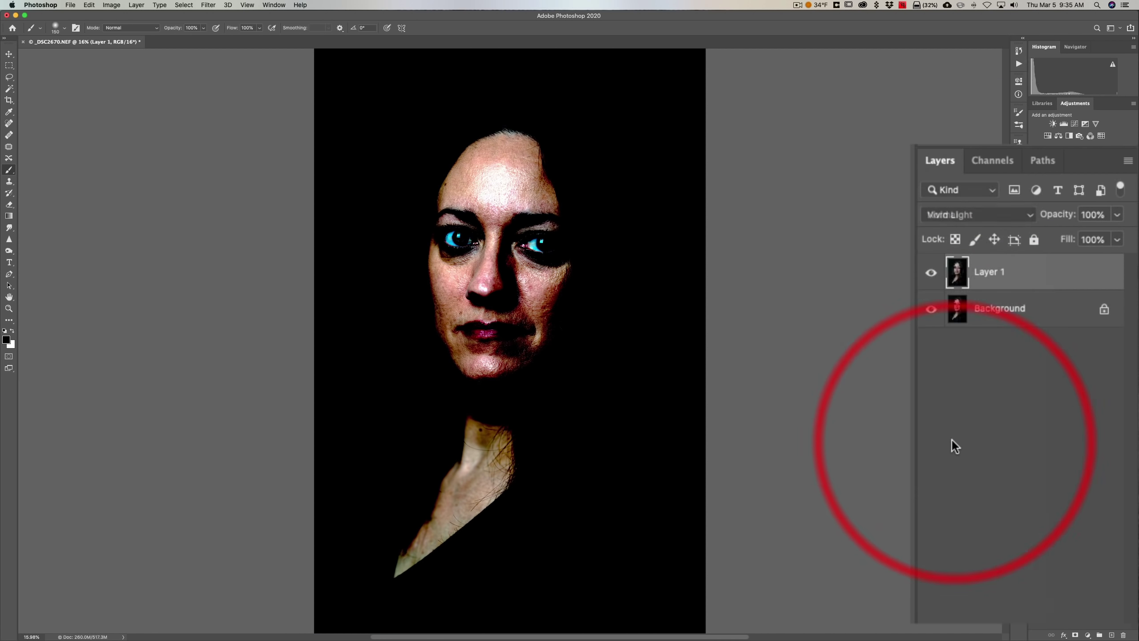
- Rename the duplicated layer to Skin
{"action": "double_click", "coordinate": [990, 272]}
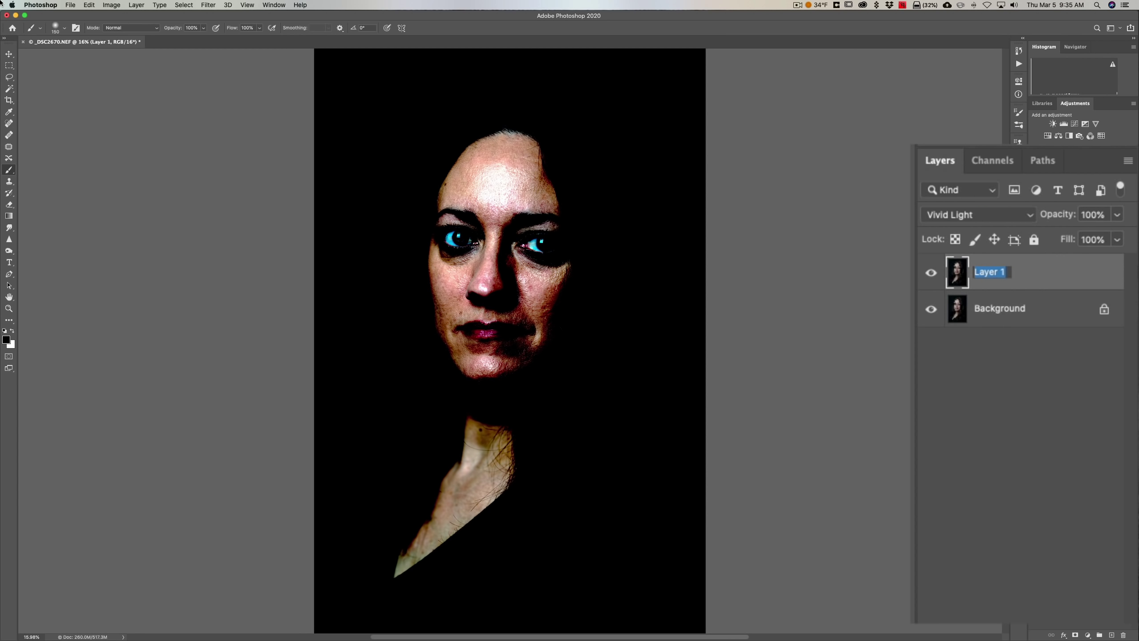
{"action": "type", "text": "Skin"}
{"action": "key", "text": "Return"}
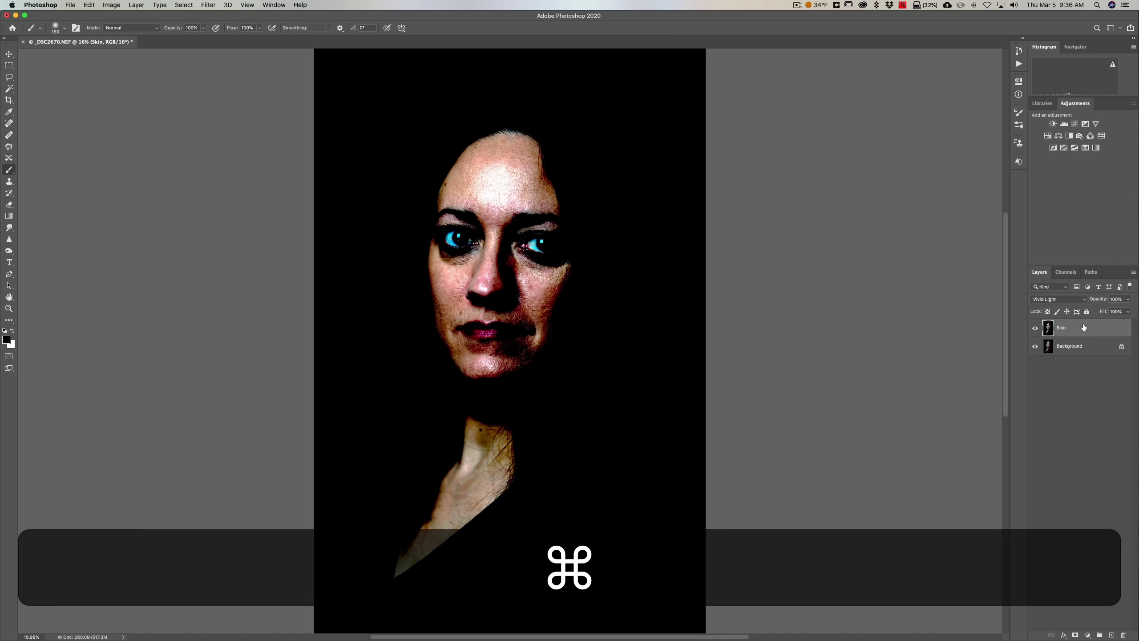
- Invert the Skin layer and apply a High Pass filter with a radius of 24 pixels
{"action": "key", "text": "super+i"}
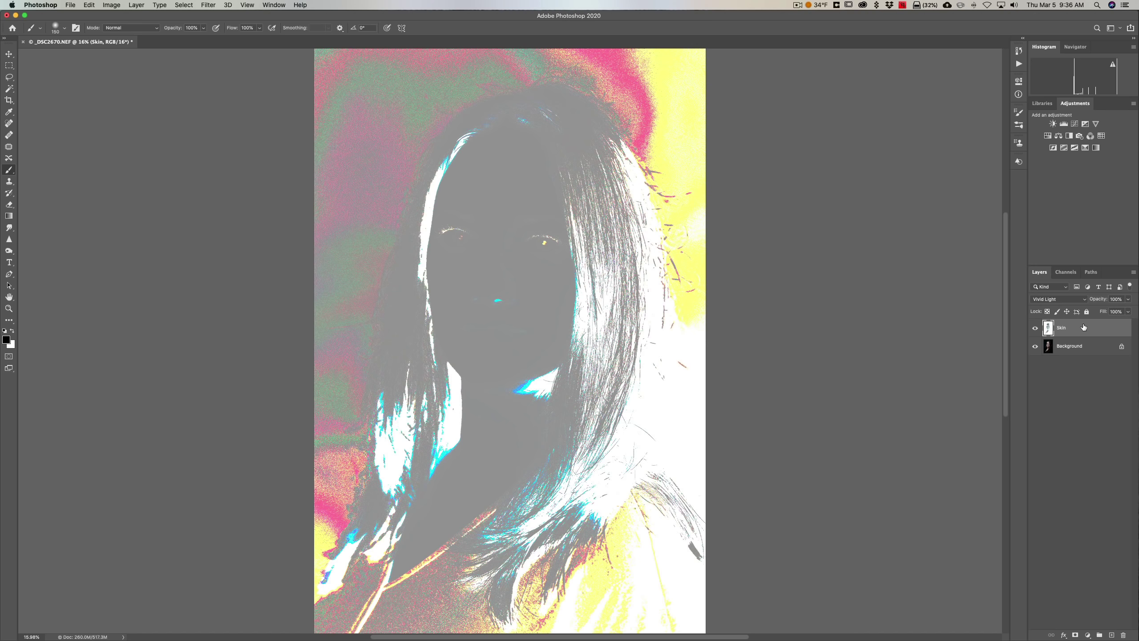
{"action": "left_click", "coordinate": [208, 5]}
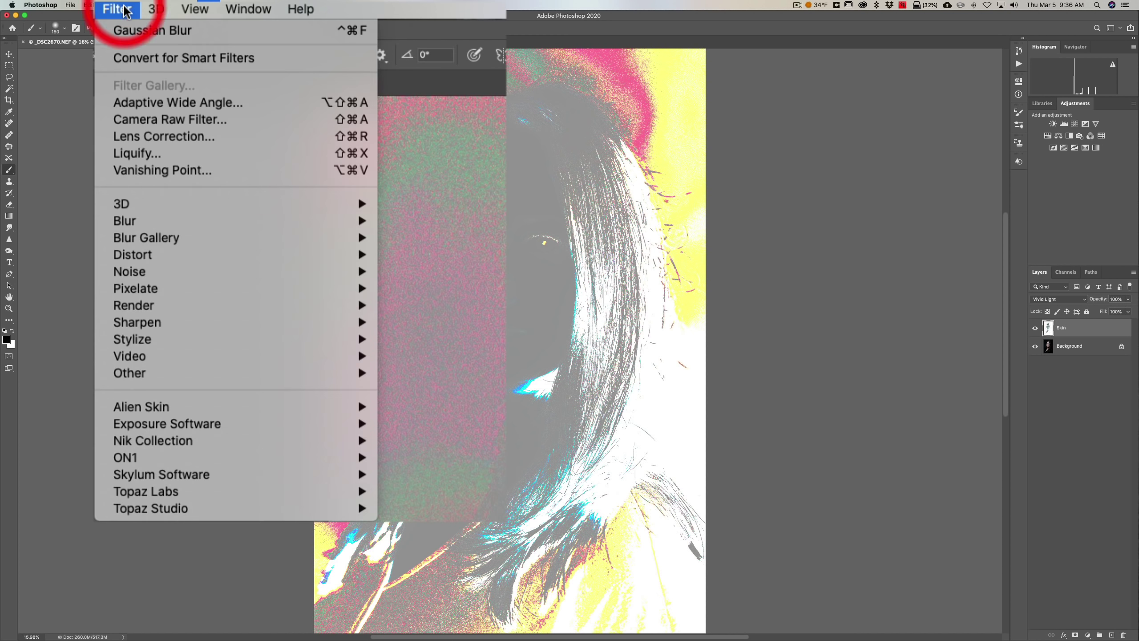
{"action": "mouse_move", "coordinate": [233, 372]}
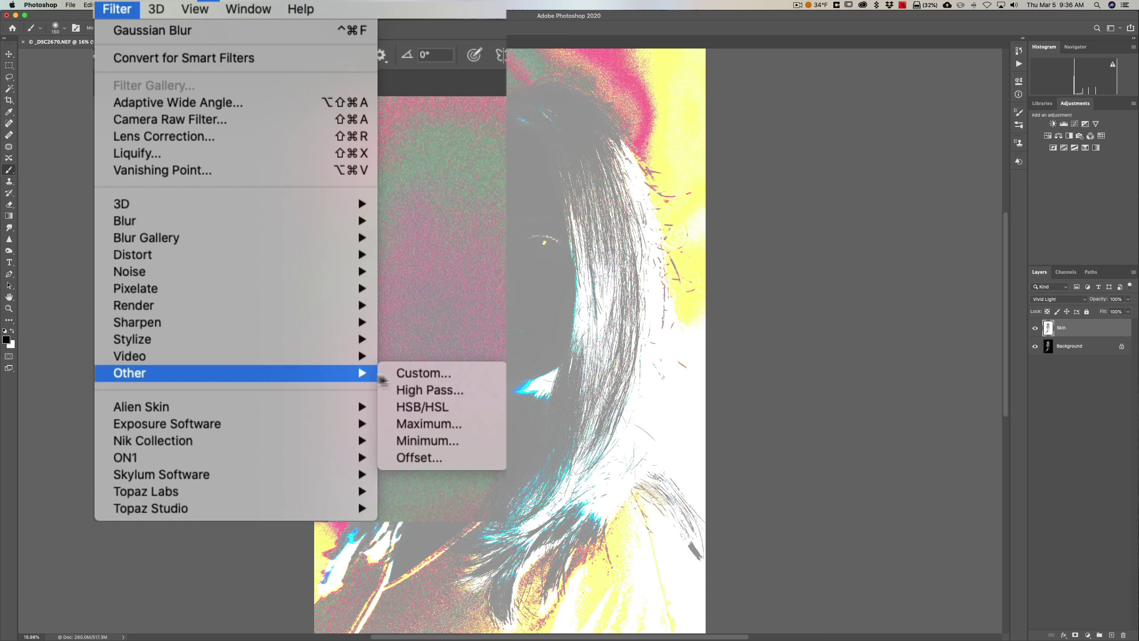
{"action": "left_click", "coordinate": [406, 389]}
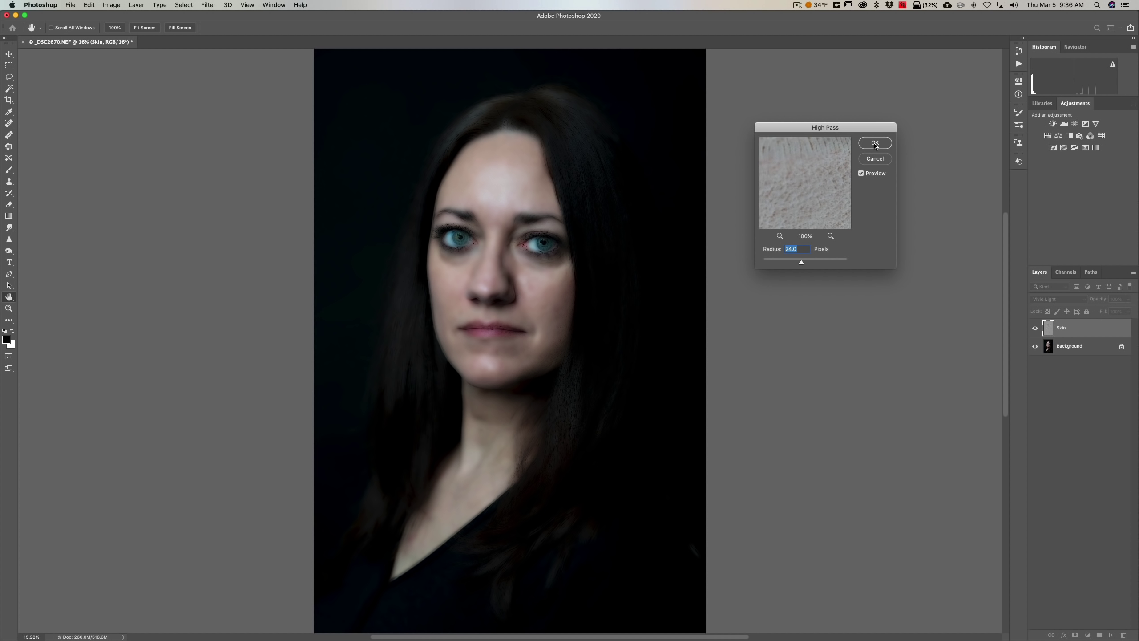
{"action": "left_click", "coordinate": [875, 143]}
{"action": "key", "text": "b"}
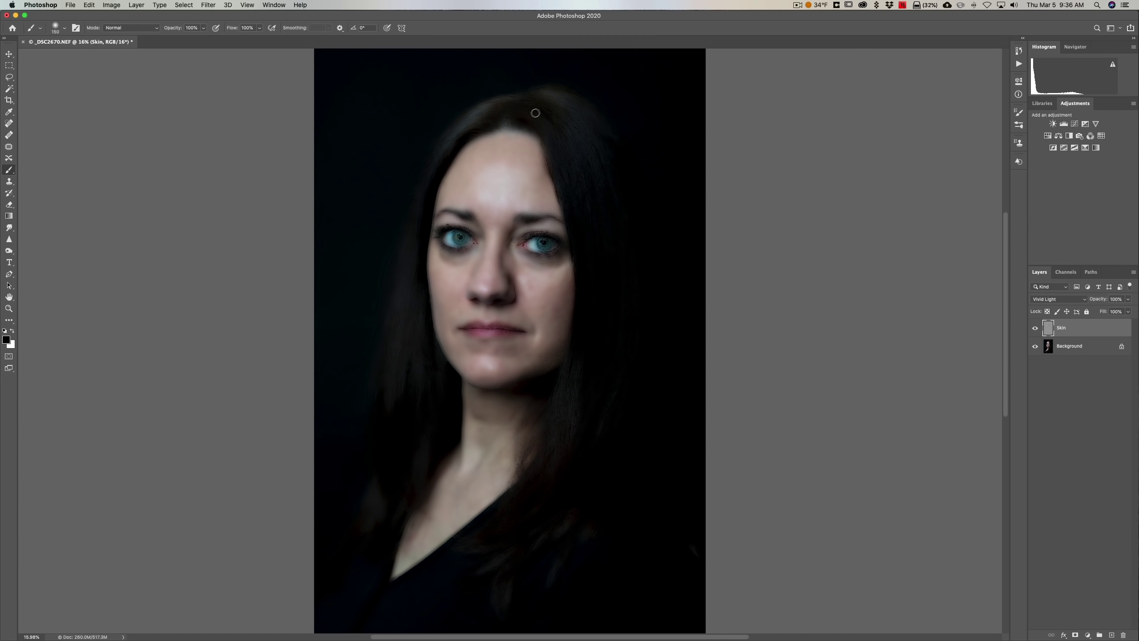
- Apply a Gaussian Blur with a radius of 3 pixels to the Skin layer
{"action": "left_click", "coordinate": [209, 5]}
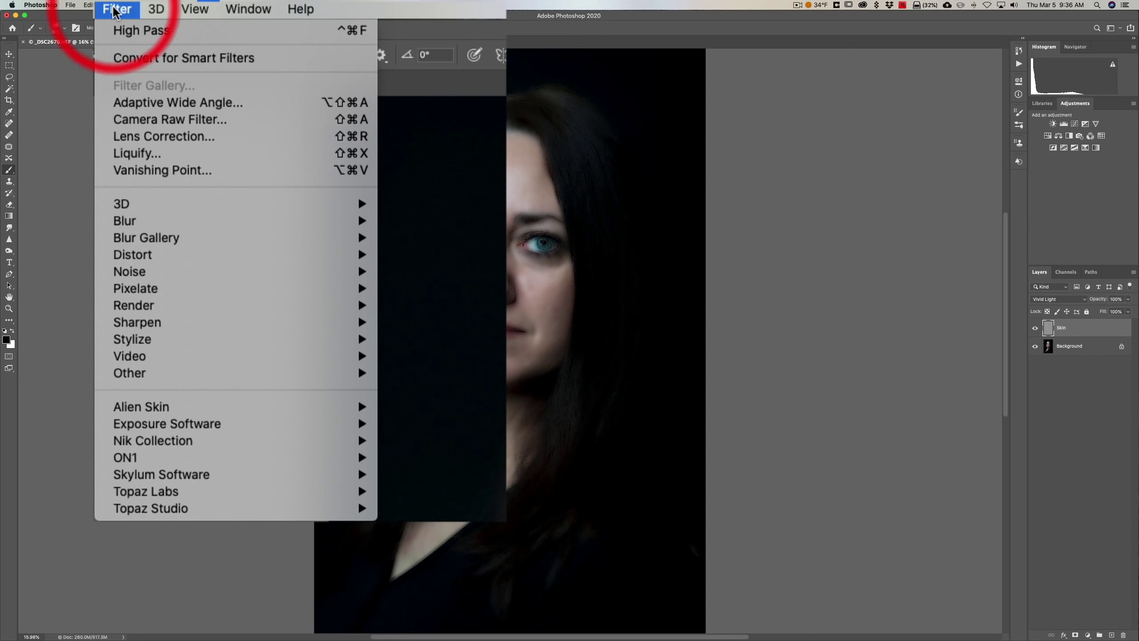
{"action": "mouse_move", "coordinate": [216, 222]}
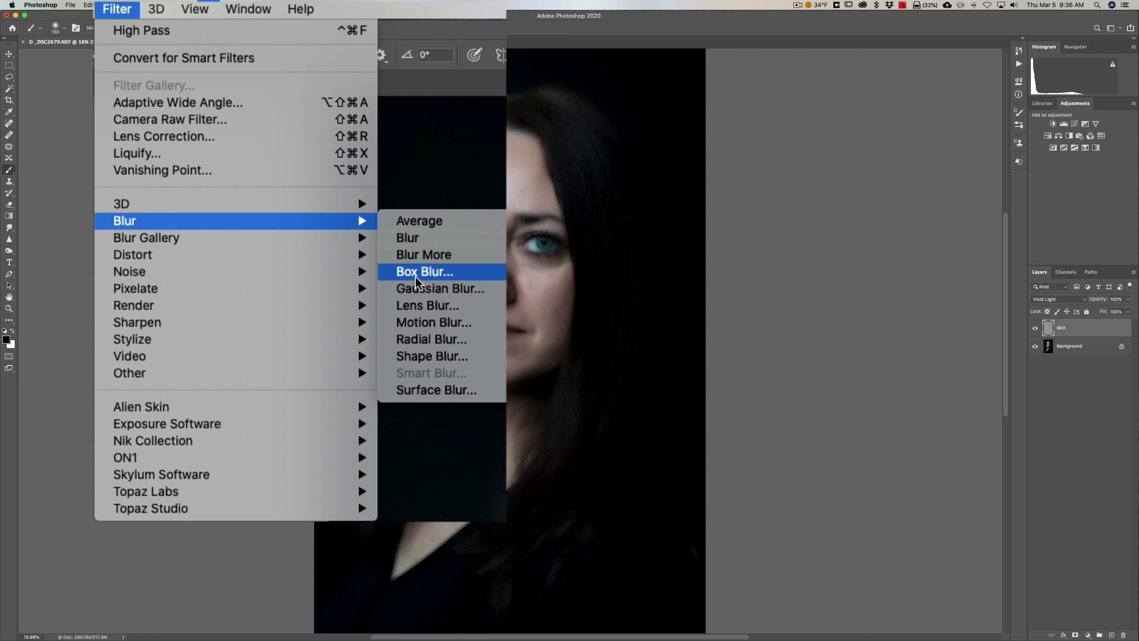
{"action": "left_click", "coordinate": [417, 289]}
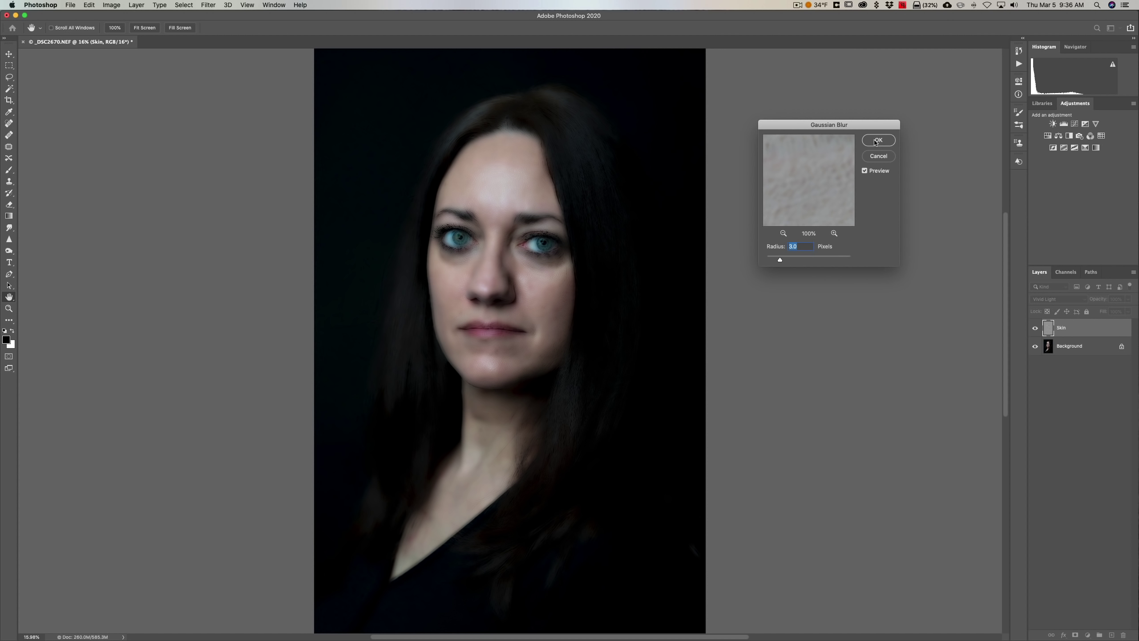
{"action": "left_click", "coordinate": [876, 142]}
{"action": "key", "text": "b"}
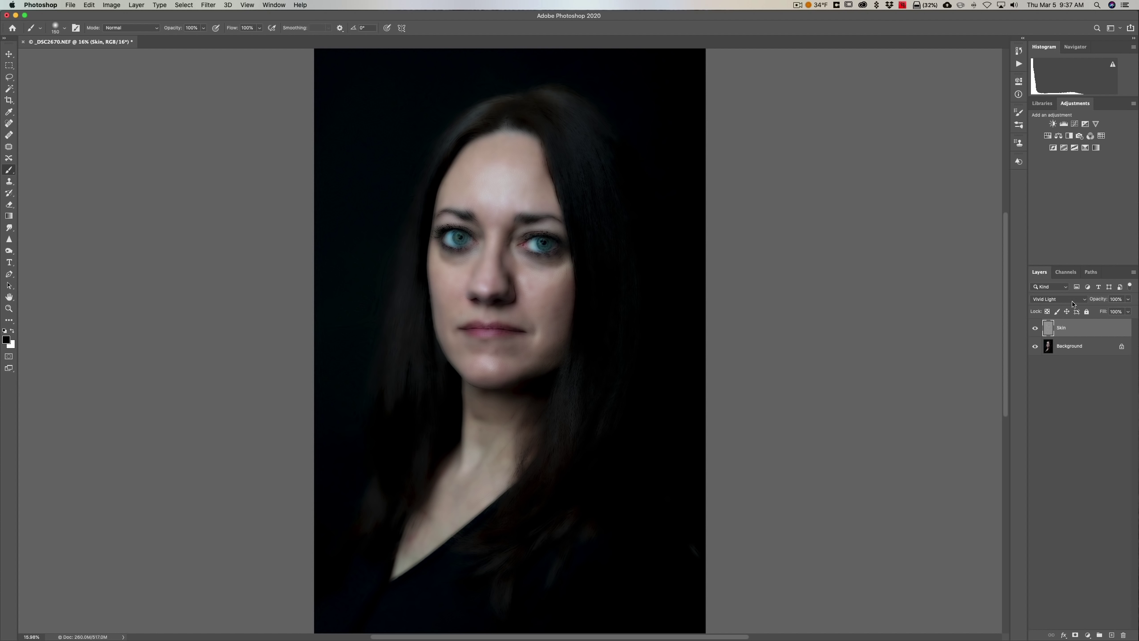
- Open the Skin layer's blending options and keep Blend If set to Gray
{"action": "double_click", "coordinate": [1082, 329]}
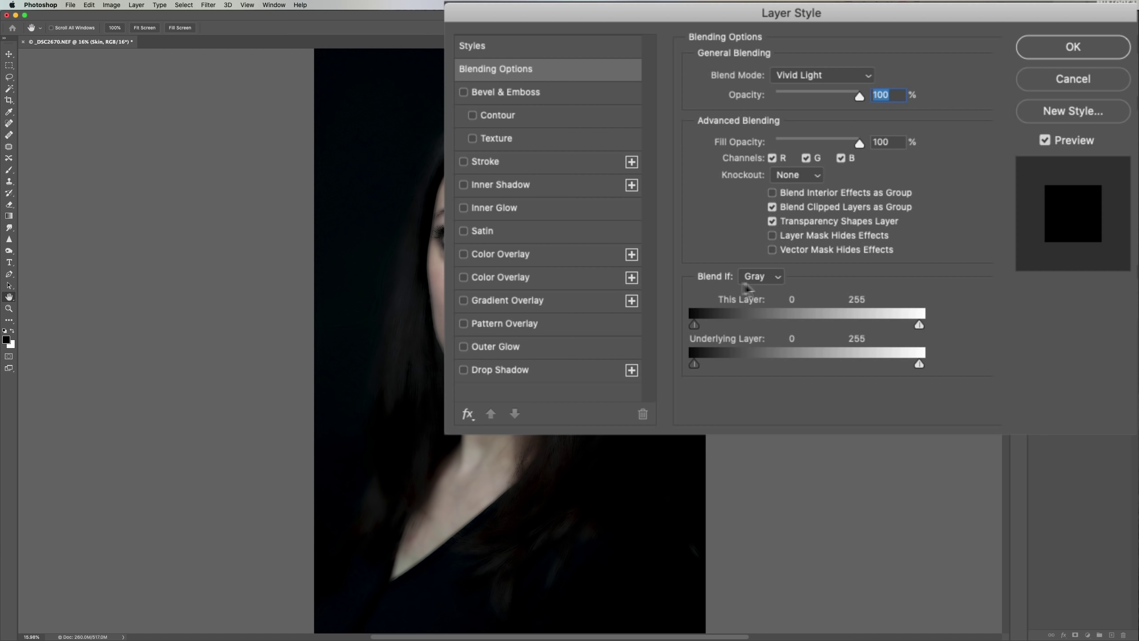
{"action": "left_click", "coordinate": [780, 278]}
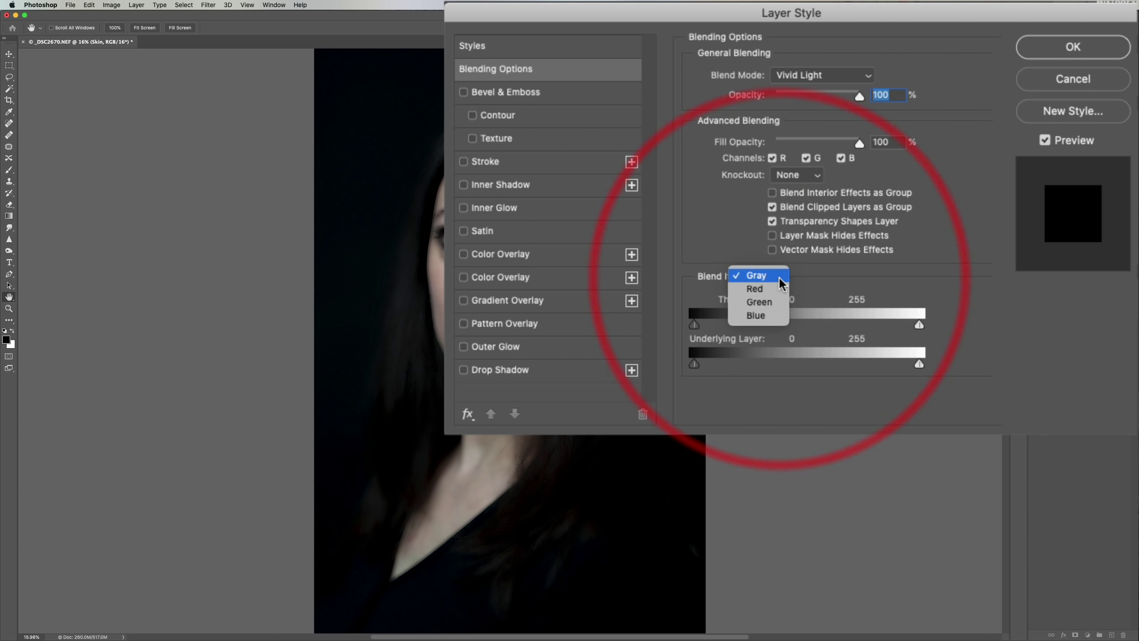
{"action": "left_click", "coordinate": [828, 276]}
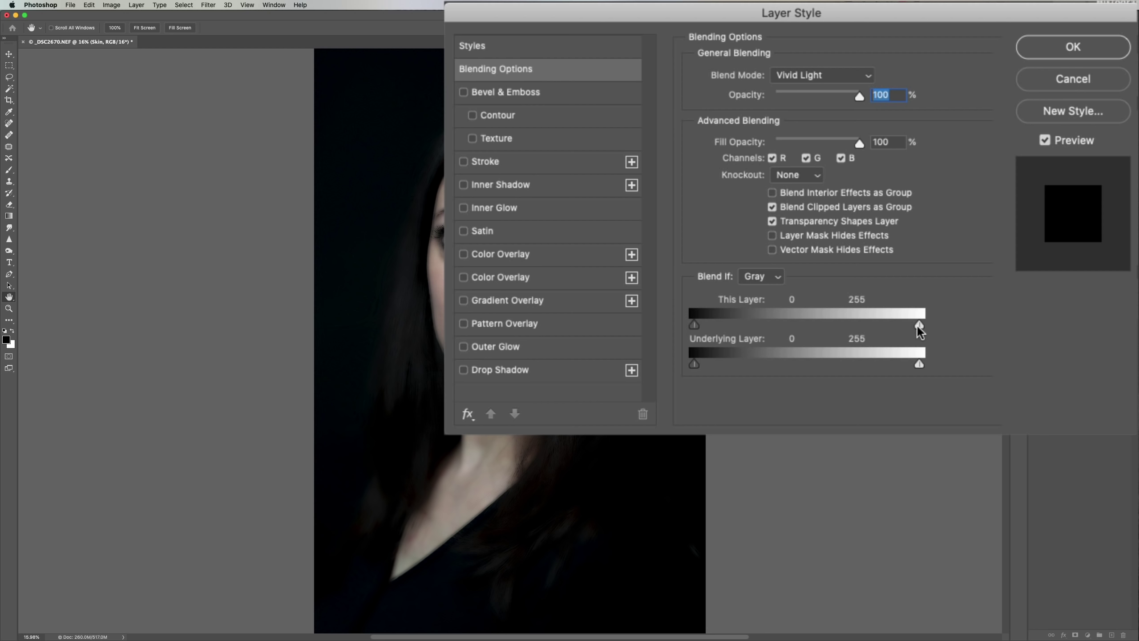
{"action": "left_click_drag", "start_coordinate": [918, 327], "coordinate": [742, 329]}
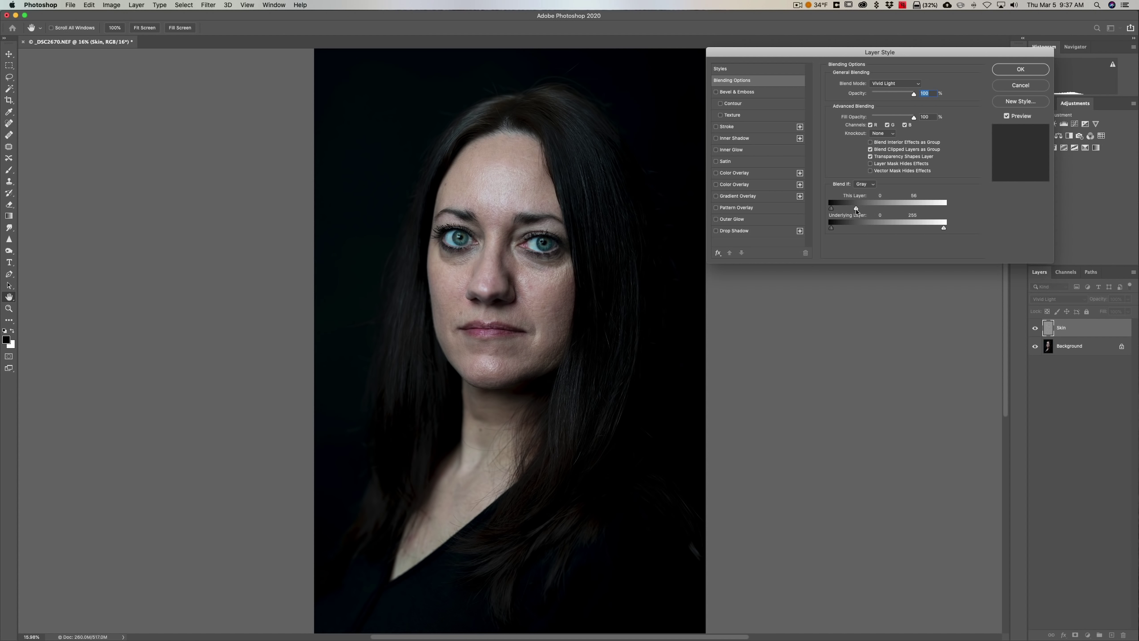
{"action": "left_click_drag", "start_coordinate": [857, 211], "coordinate": [967, 212]}
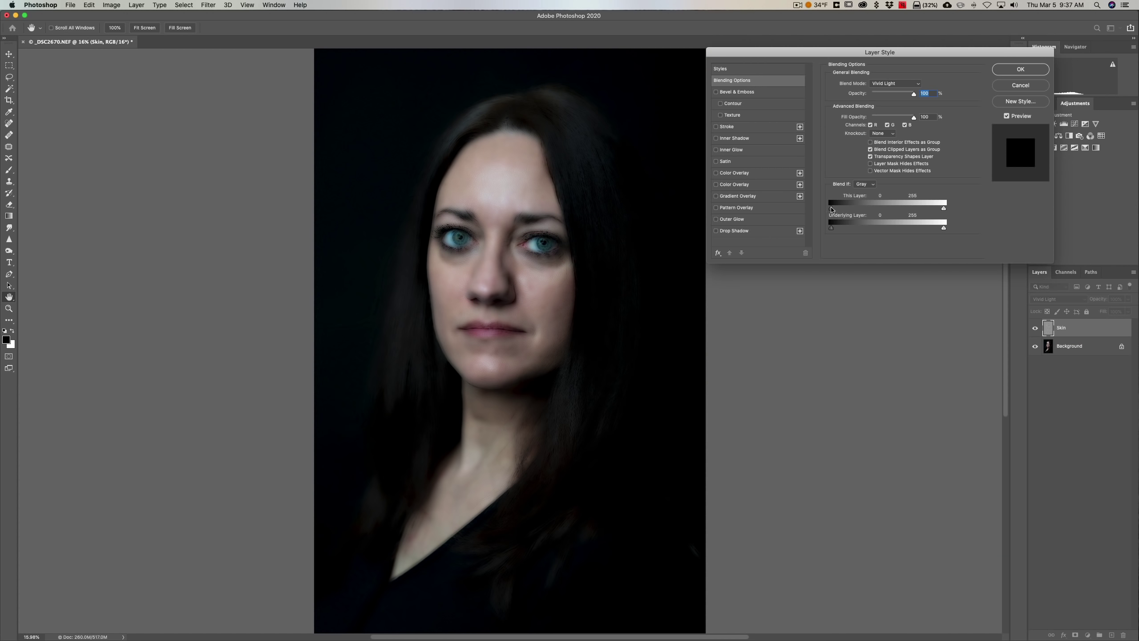
{"action": "mouse_move", "coordinate": [831, 209]}
{"action": "left_mouse_down"}
{"action": "mouse_move", "coordinate": [898, 210]}
{"action": "mouse_move", "coordinate": [820, 208]}
{"action": "left_mouse_up"}
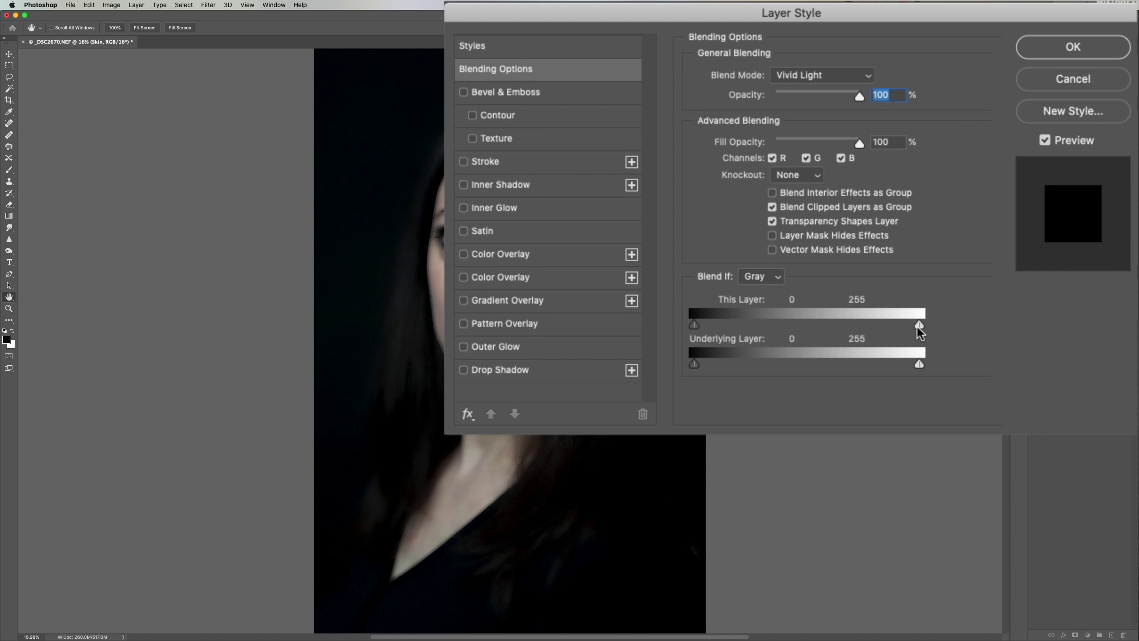
- Split the highlight control of This Layer under Blend If and lower its darker half to 21
{"action": "key", "text": "alt"}
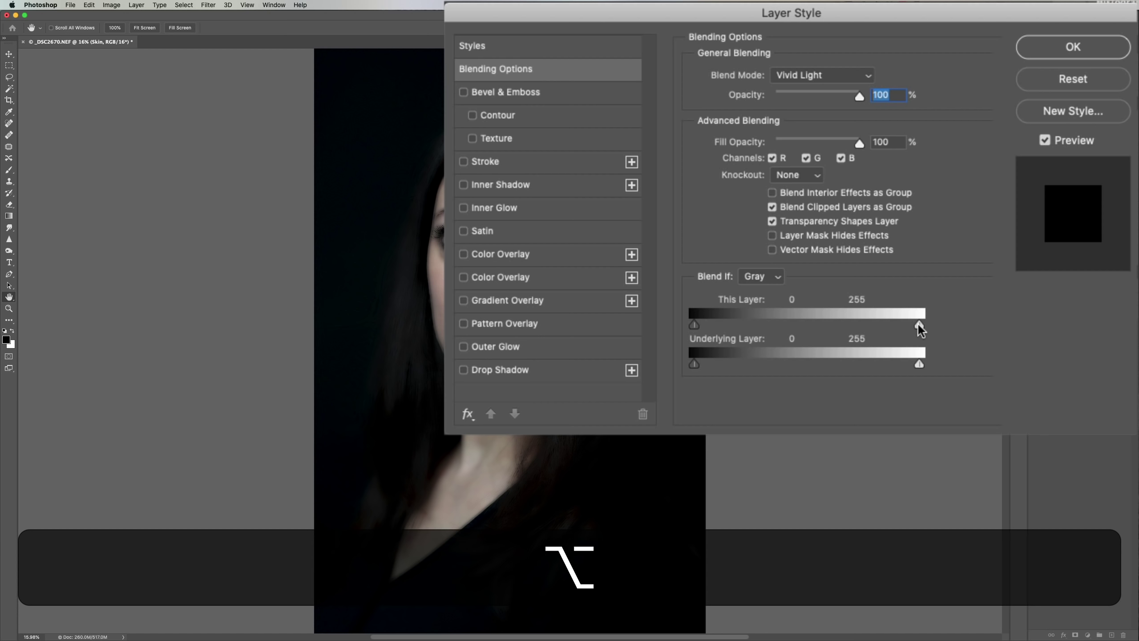
{"action": "left_click_drag", "start_coordinate": [917, 324], "coordinate": [914, 324]}
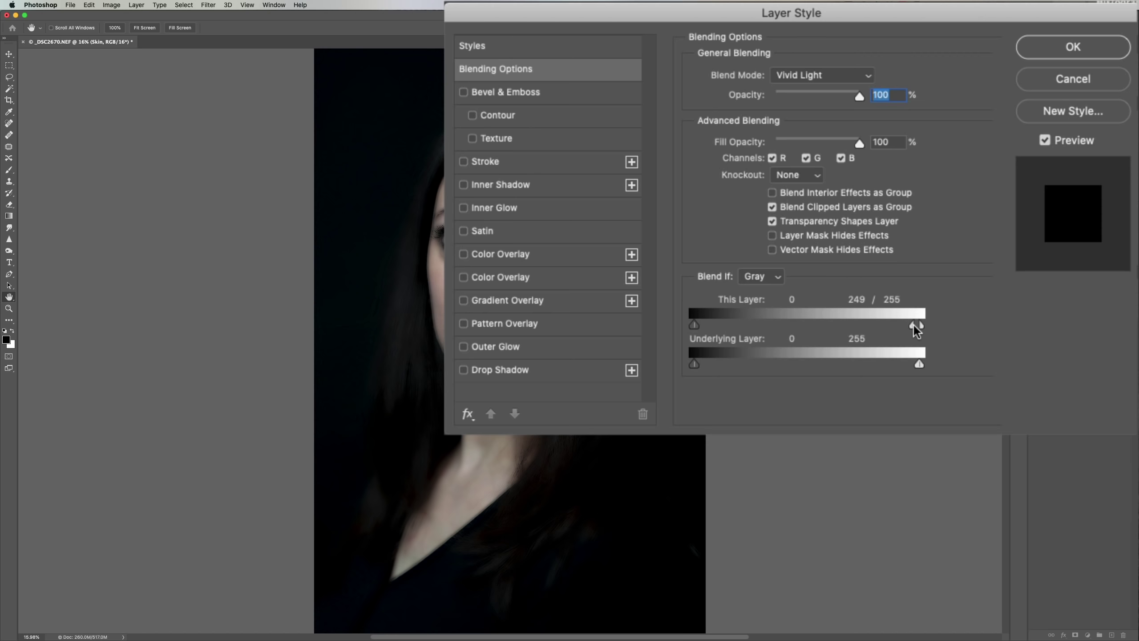
{"action": "left_click_drag", "start_coordinate": [942, 208], "coordinate": [842, 209]}
- Split the shadow control of This Layer under Blend If and raise its brighter half to 240
{"action": "key", "text": "alt"}
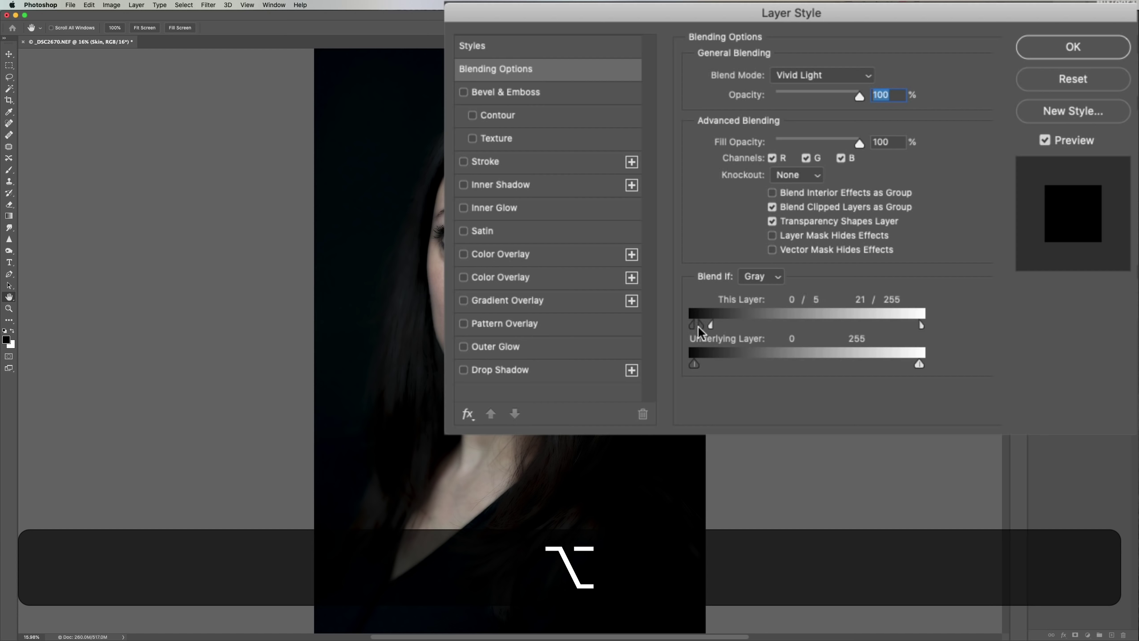
{"action": "left_click_drag", "start_coordinate": [697, 326], "coordinate": [770, 327]}
{"action": "left_click_drag", "start_coordinate": [869, 211], "coordinate": [938, 210]}
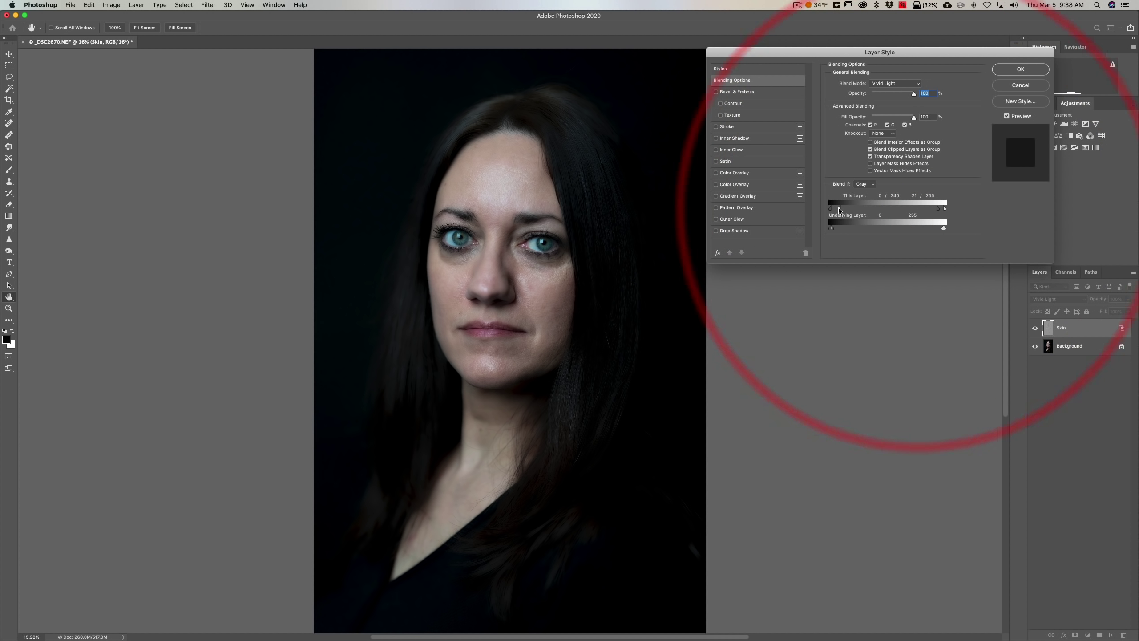
- Lower the darker highlight half of This Layer to 12, nudge the brighter shadow half slightly higher, and apply the blending options
{"action": "left_click_drag", "start_coordinate": [840, 209], "coordinate": [836, 211]}
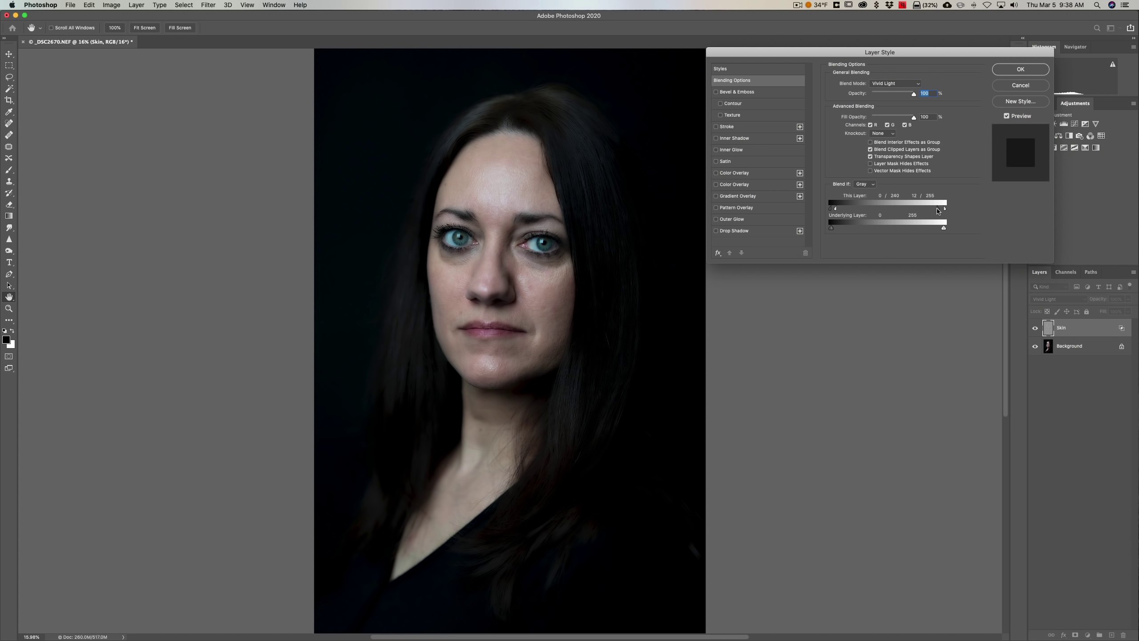
{"action": "left_click_drag", "start_coordinate": [939, 210], "coordinate": [941, 210]}
{"action": "left_click", "coordinate": [1021, 70]}
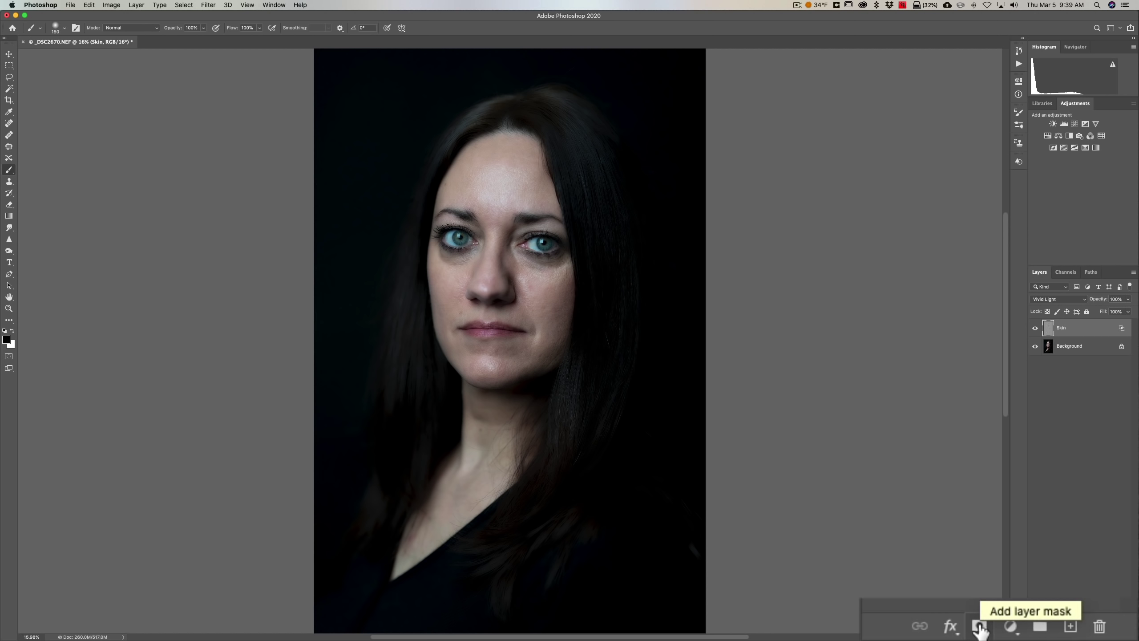
- Add a black layer mask to the Skin layer and activate the Brush tool
{"action": "left_click", "coordinate": [1075, 635], "text": "alt"}
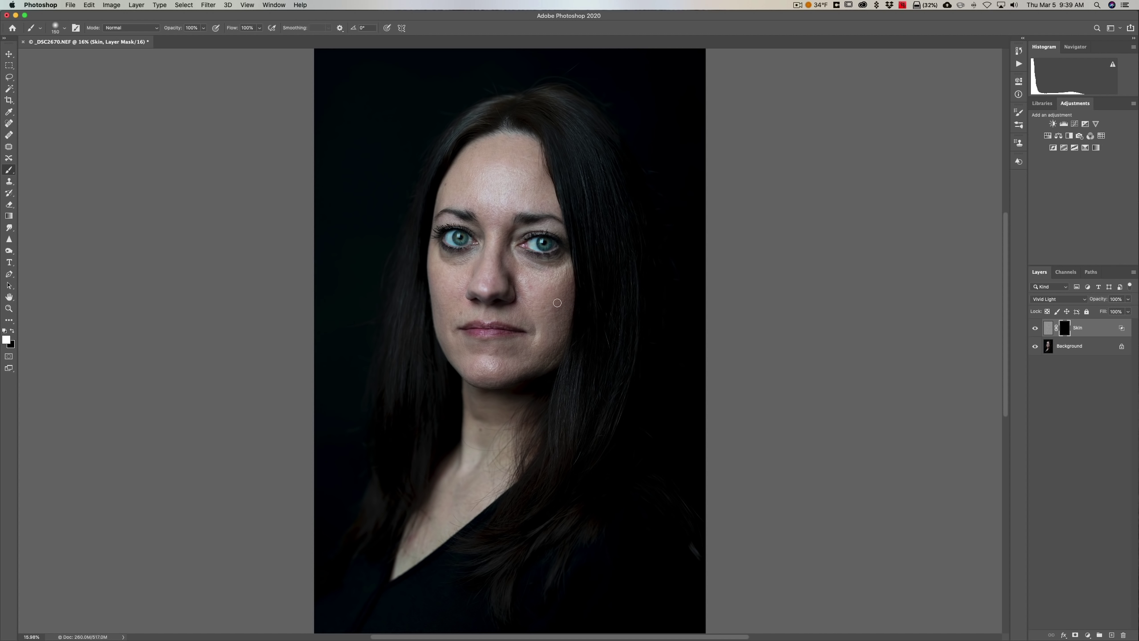
{"action": "key", "text": "b"}
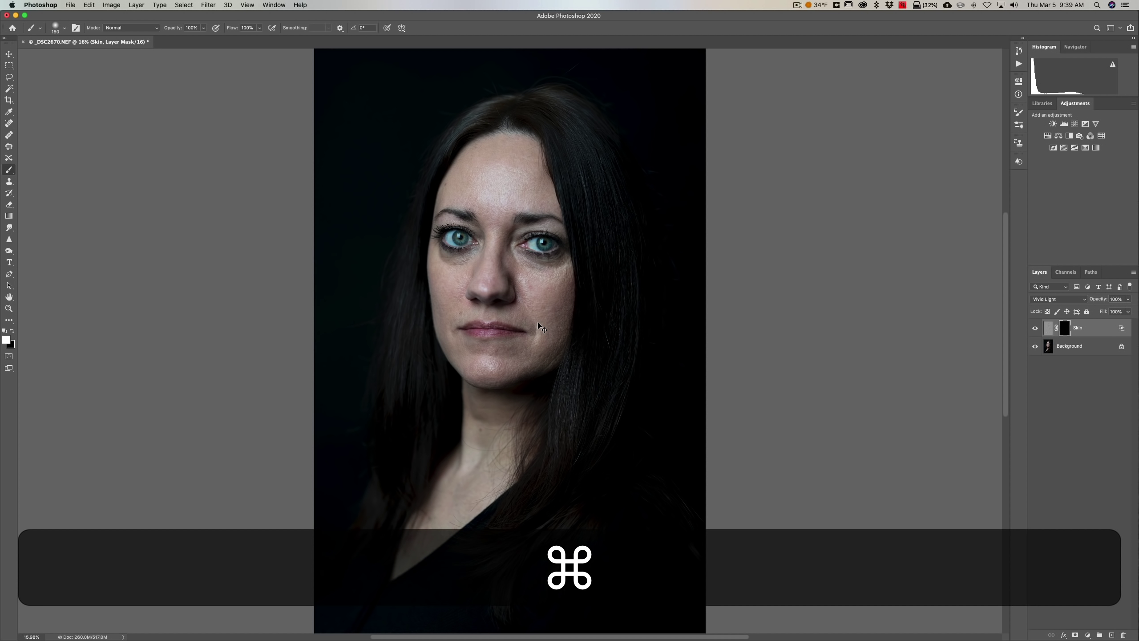
{"action": "key", "text": "super+equal"}
{"action": "key", "text": "super+equal"}
{"action": "key", "text": "super+equal"}
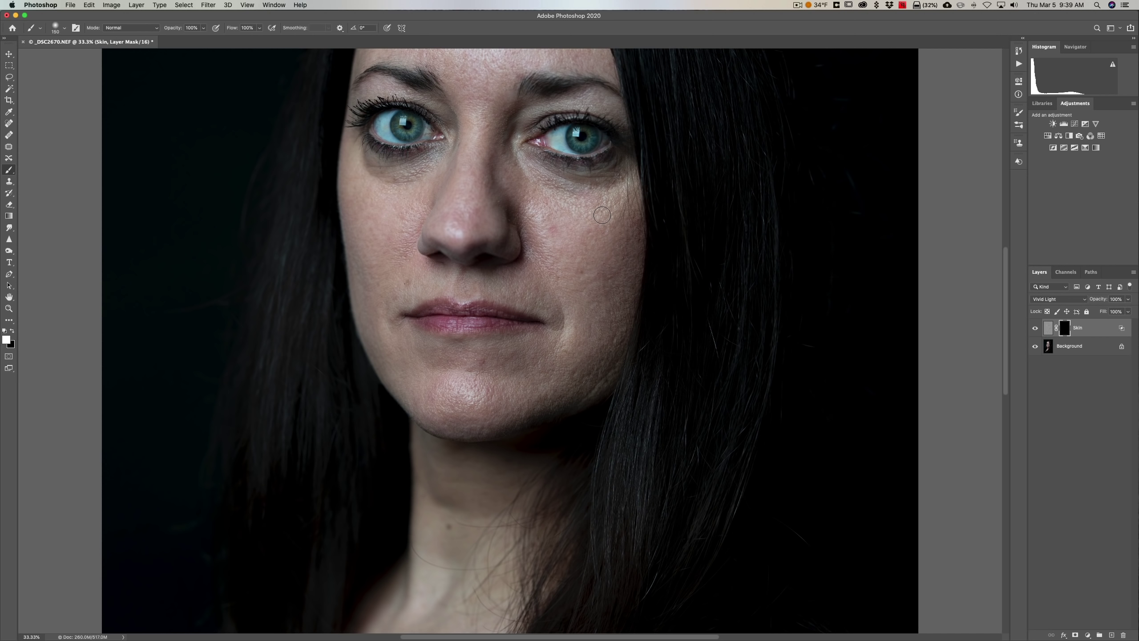
{"action": "key", "text": "super"}
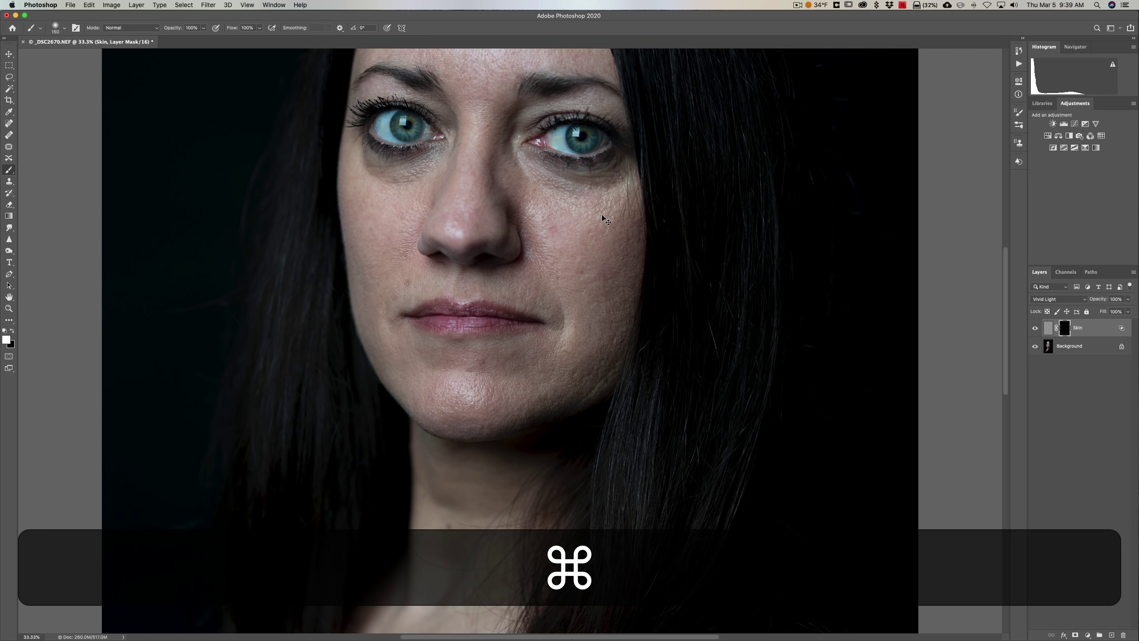
{"action": "key", "text": "super+0"}
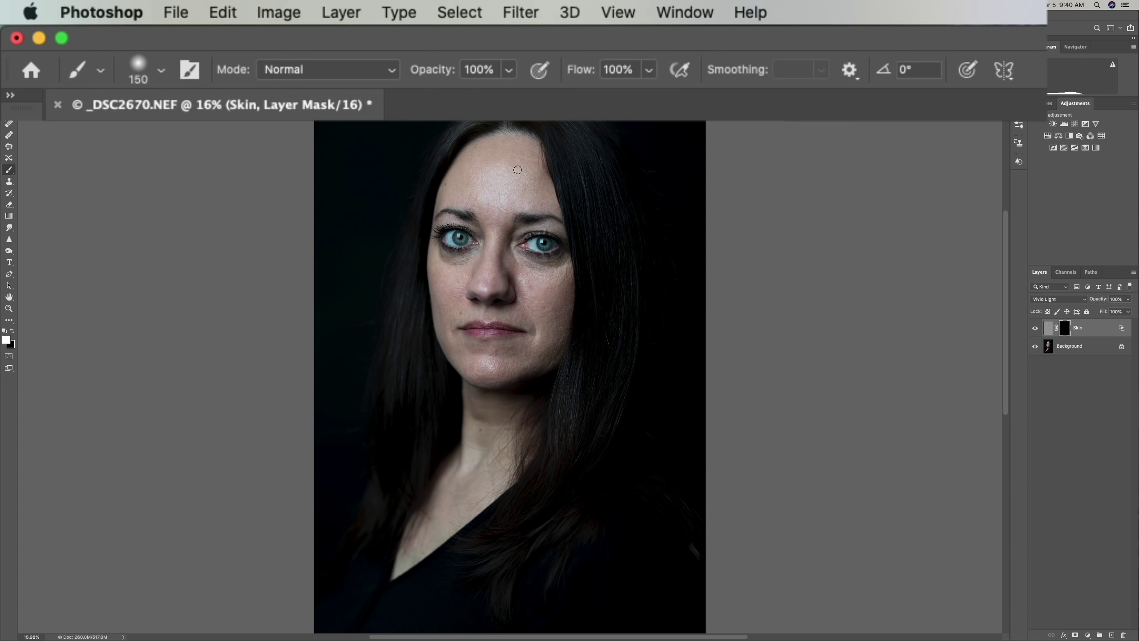
- Paint white over the forehead, nose and cheeks on the Skin mask with a 500-pixel soft brush
{"action": "key", "text": "bracketright"}
{"action": "key", "text": "bracketright"}
{"action": "key", "text": "bracketright"}
{"action": "key", "text": "bracketright"}
{"action": "key", "text": "bracketright"}
{"action": "key", "text": "bracketright"}
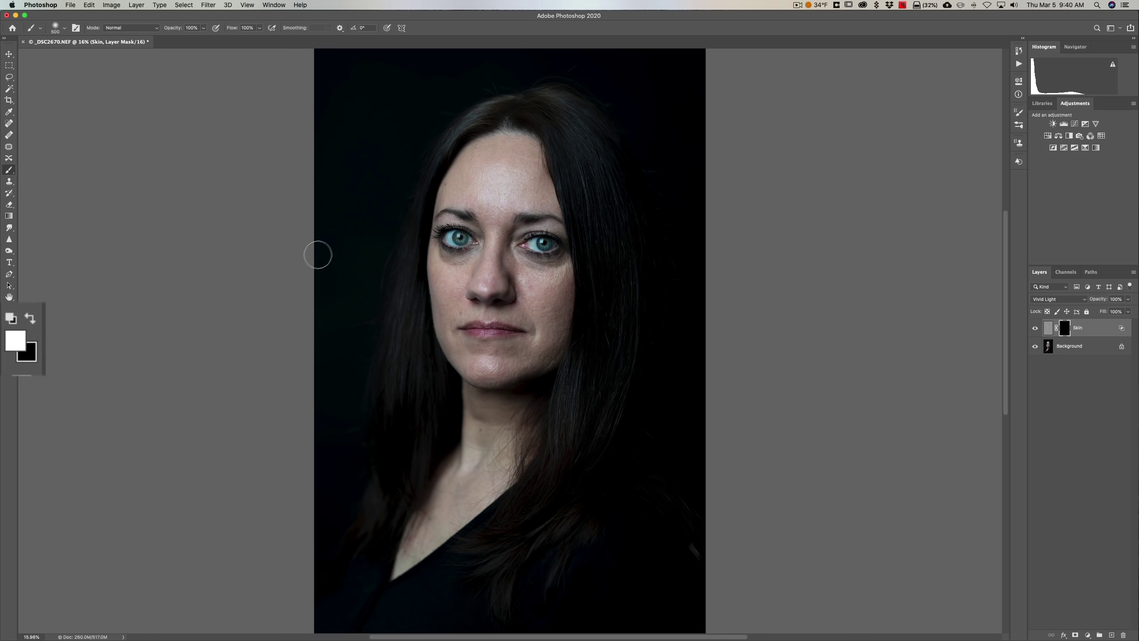
{"action": "key", "text": "x"}
{"action": "key", "text": "x"}
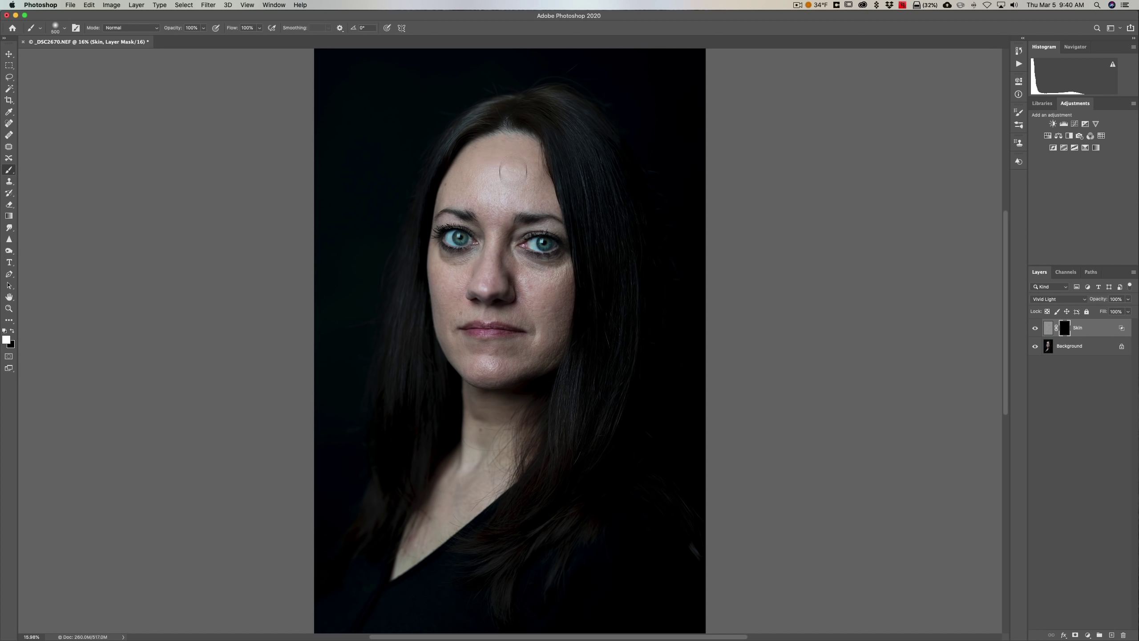
{"action": "mouse_move", "coordinate": [496, 194]}
{"action": "left_mouse_down"}
{"action": "mouse_move", "coordinate": [462, 188]}
{"action": "mouse_move", "coordinate": [485, 186]}
{"action": "mouse_move", "coordinate": [494, 204]}
{"action": "mouse_move", "coordinate": [507, 194]}
{"action": "mouse_move", "coordinate": [557, 201]}
{"action": "mouse_move", "coordinate": [451, 193]}
{"action": "mouse_move", "coordinate": [496, 210]}
{"action": "mouse_move", "coordinate": [493, 270]}
{"action": "mouse_move", "coordinate": [558, 275]}
{"action": "mouse_move", "coordinate": [518, 270]}
{"action": "left_mouse_up"}
{"action": "left_click_drag", "start_coordinate": [494, 272], "coordinate": [496, 271]}
- Reduce the brush to 200 pixels and paint the smaller areas of facial skin into the mask
{"action": "key", "text": "bracketleft"}
{"action": "key", "text": "bracketleft"}
{"action": "key", "text": "bracketleft"}
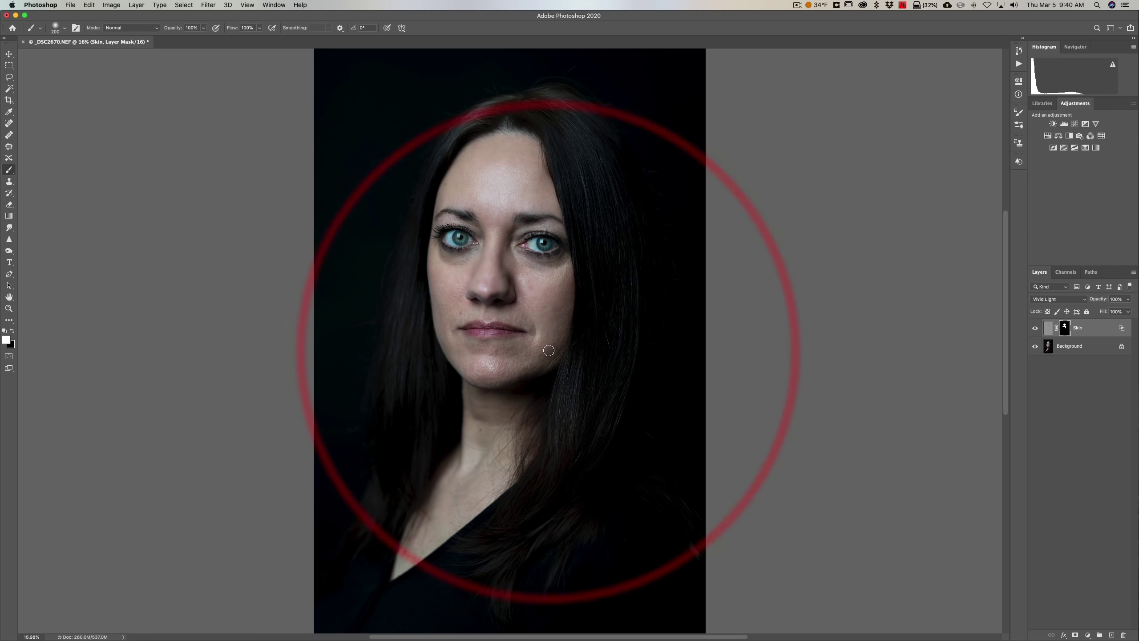
- Enlarge the brush and paint white over more of the facial skin on the Skin mask
{"action": "key", "text": "bracketright"}
{"action": "key", "text": "bracketright"}
{"action": "key", "text": "bracketright"}
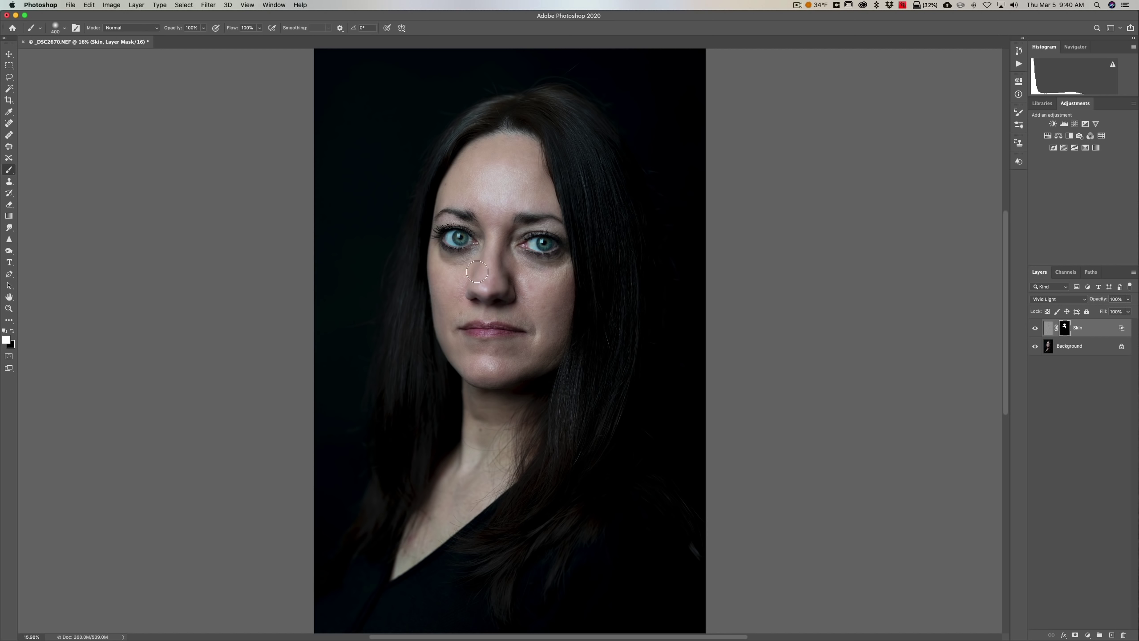
- Reduce the brush to 125 pixels and paint white along the brows and the bridge of the nose on the Skin mask
{"action": "key", "text": "bracketleft"}
{"action": "key", "text": "bracketleft"}
{"action": "key", "text": "bracketleft"}
{"action": "key", "text": "bracketleft"}
{"action": "key", "text": "bracketleft"}
{"action": "key", "text": "bracketleft"}
{"action": "left_click", "coordinate": [517, 229]}
- Display the Skin layer's mask on its own to check the painted coverage, and return to the normal image view
{"action": "key", "text": "alt"}
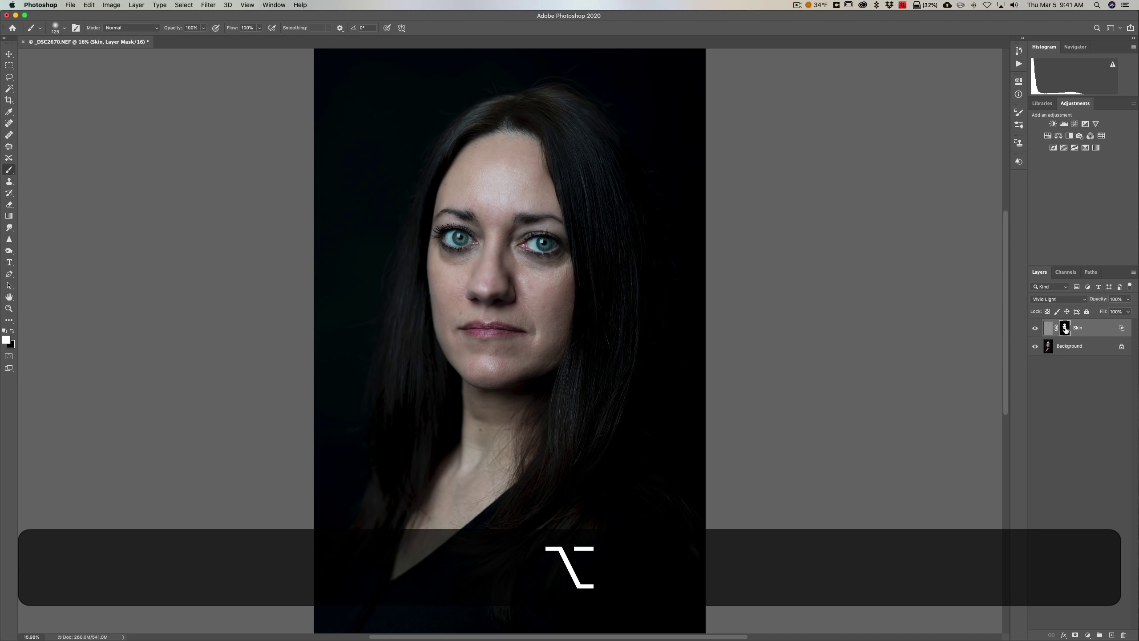
{"action": "left_click", "coordinate": [1066, 329], "text": "alt"}
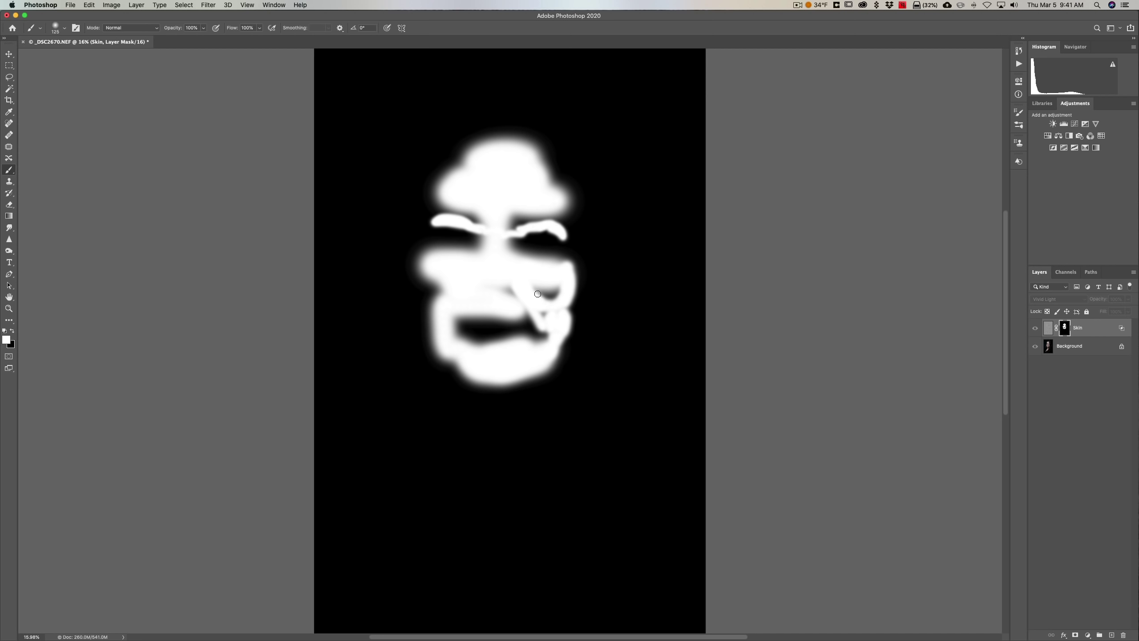
{"action": "key", "text": "alt"}
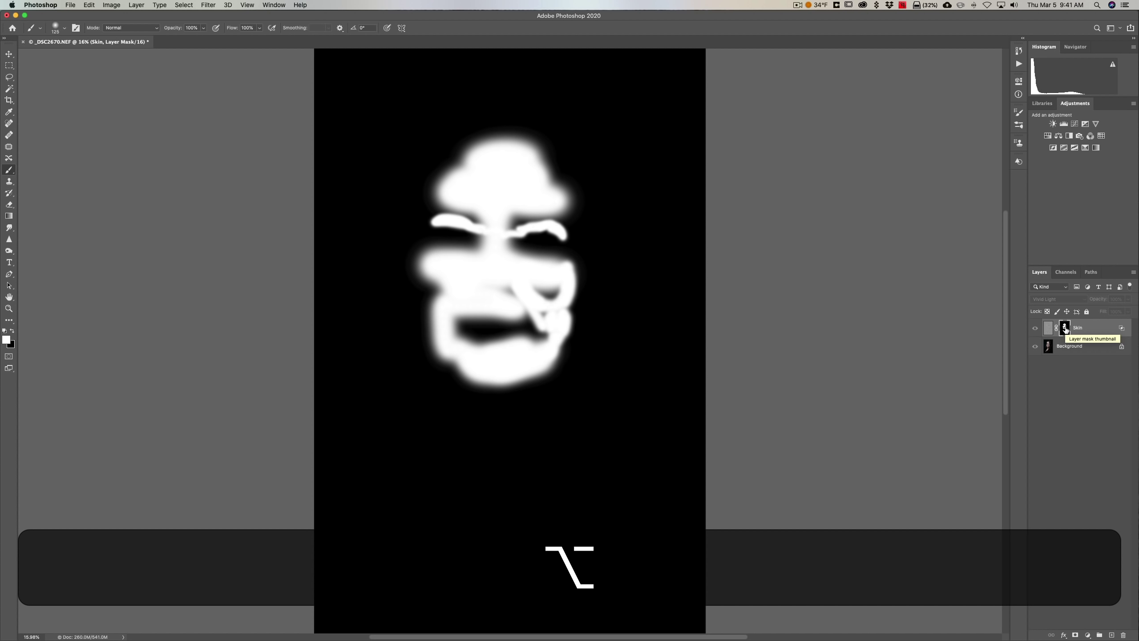
{"action": "left_click", "coordinate": [1066, 328], "text": "alt"}
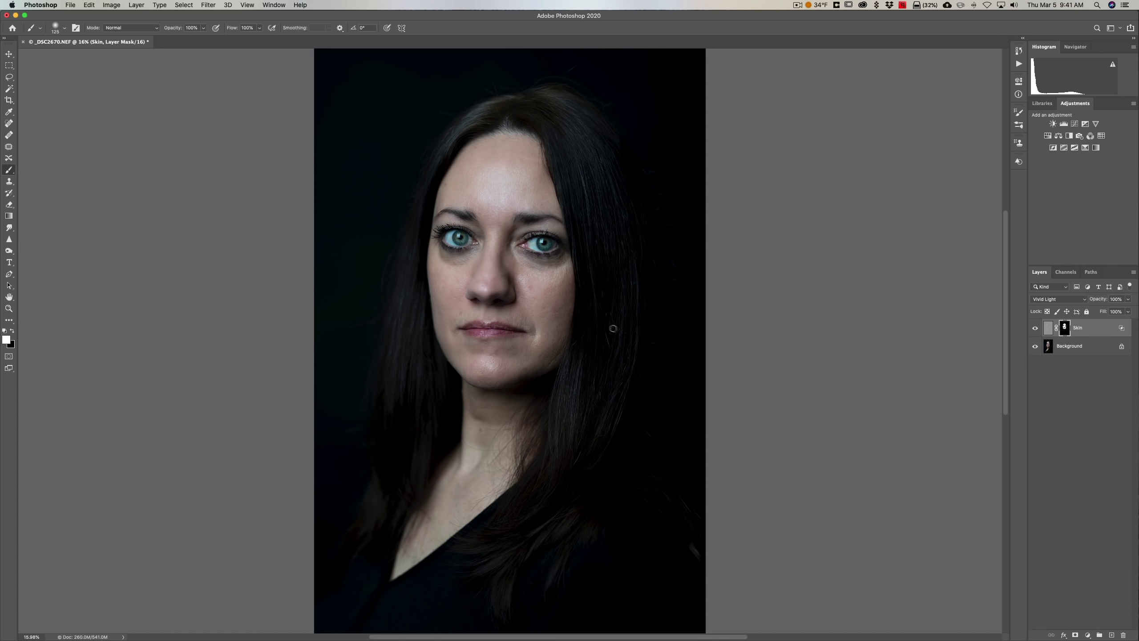
{"action": "scroll", "coordinate": [527, 290], "scroll_direction": "down", "scroll_amount": 1}
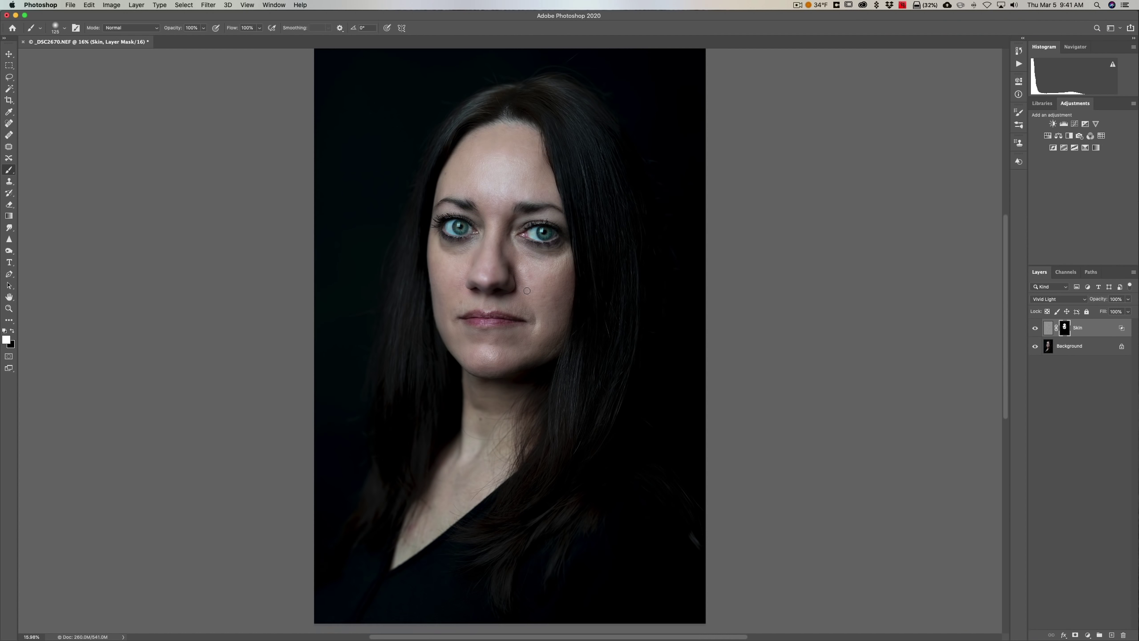
- Switch the foreground colour to black and hide and show the Skin layer to compare the skin before and after
{"action": "key", "text": "x"}
{"action": "left_click", "coordinate": [1035, 328]}
{"action": "left_click", "coordinate": [1036, 328]}
- Stamp all visible layers into a new merged layer above the Skin layer
{"action": "key", "text": "shift"}
{"action": "key", "text": "alt"}
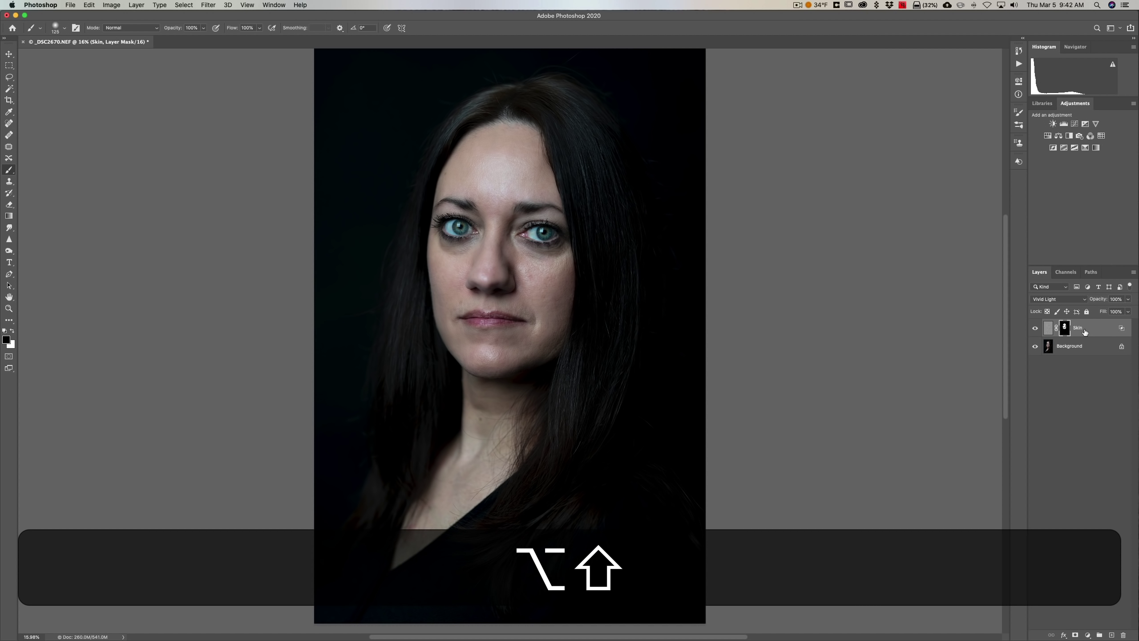
{"action": "key", "text": "super"}
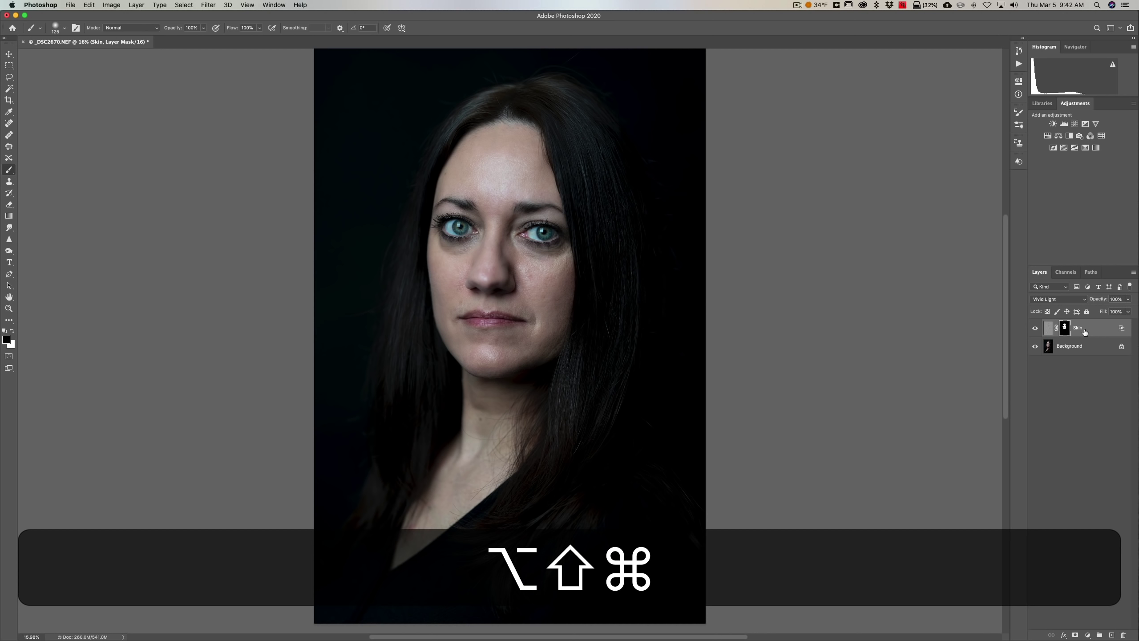
{"action": "key", "text": "super+shift+alt+e"}
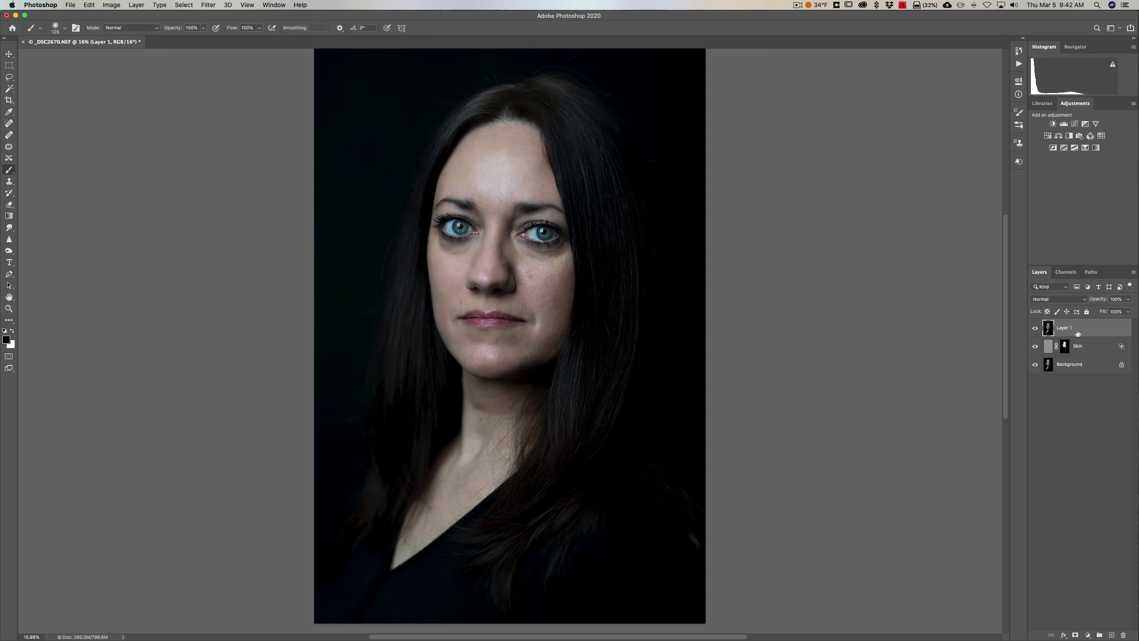
- Activate the Clone Stamp tool with its mode set to Lighten and its flow to 13%
{"action": "key", "text": "s"}
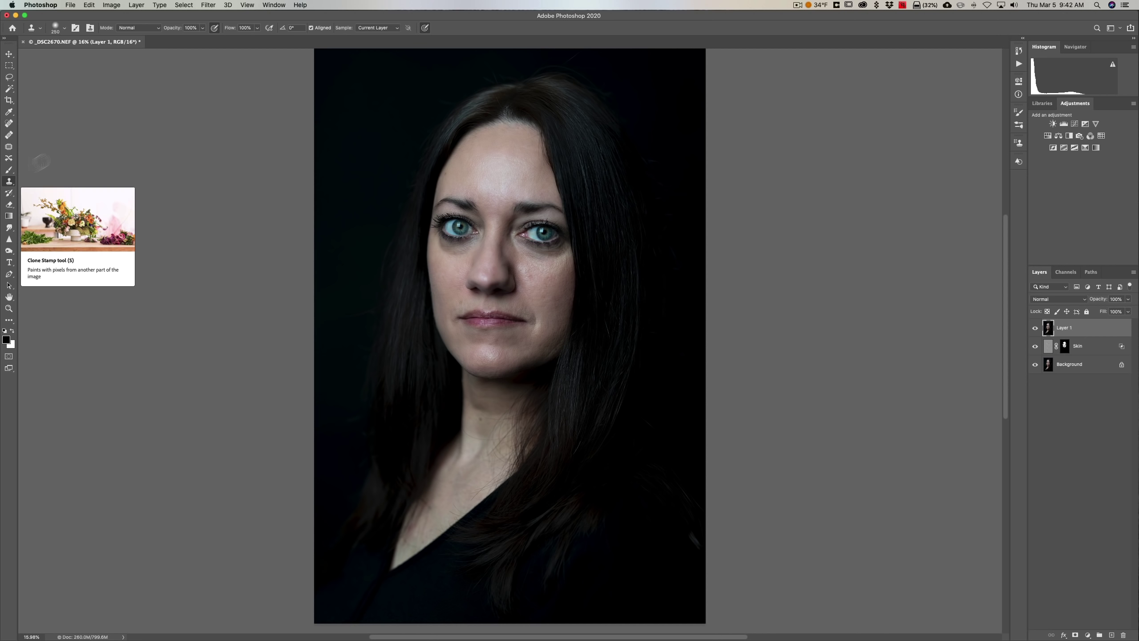
{"action": "left_click", "coordinate": [145, 29]}
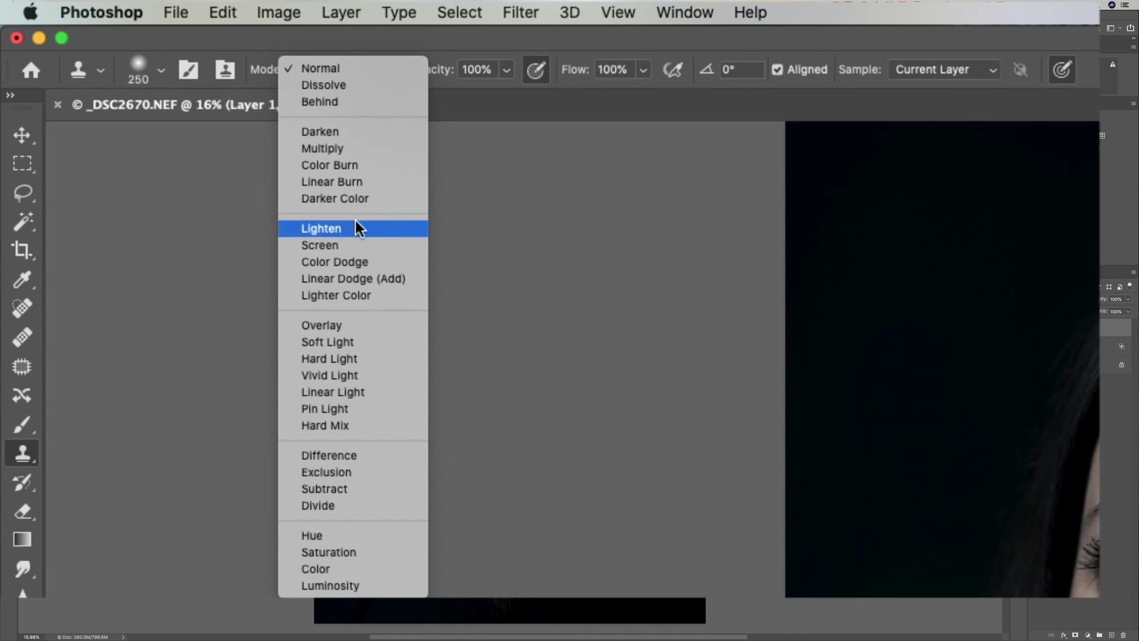
{"action": "left_click", "coordinate": [140, 91]}
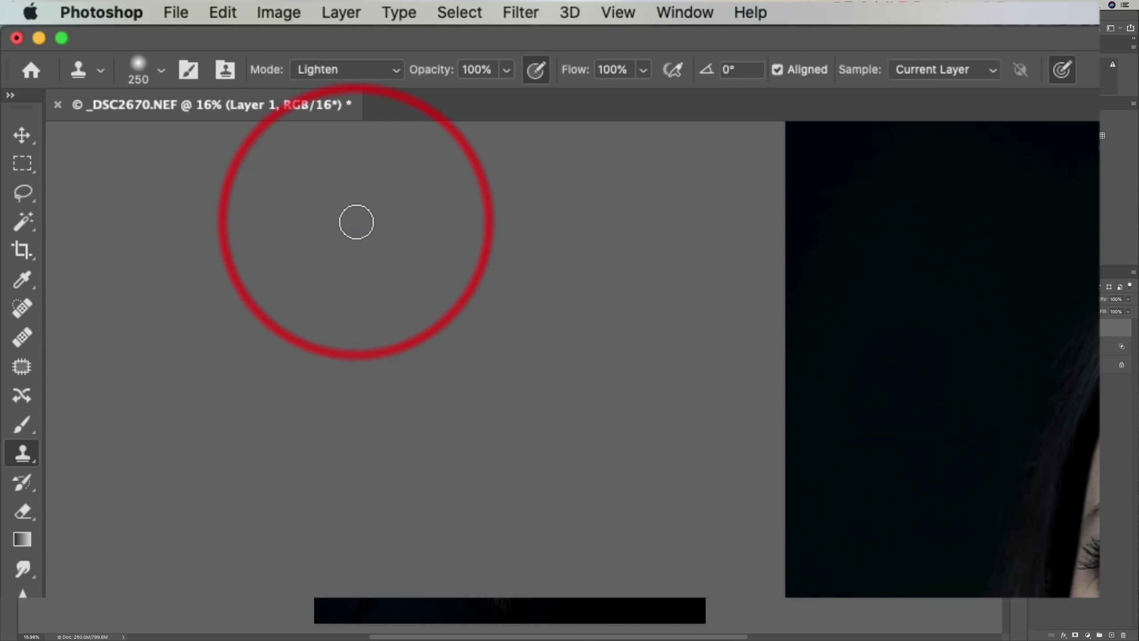
{"action": "left_click_drag", "start_coordinate": [587, 69], "coordinate": [488, 63]}
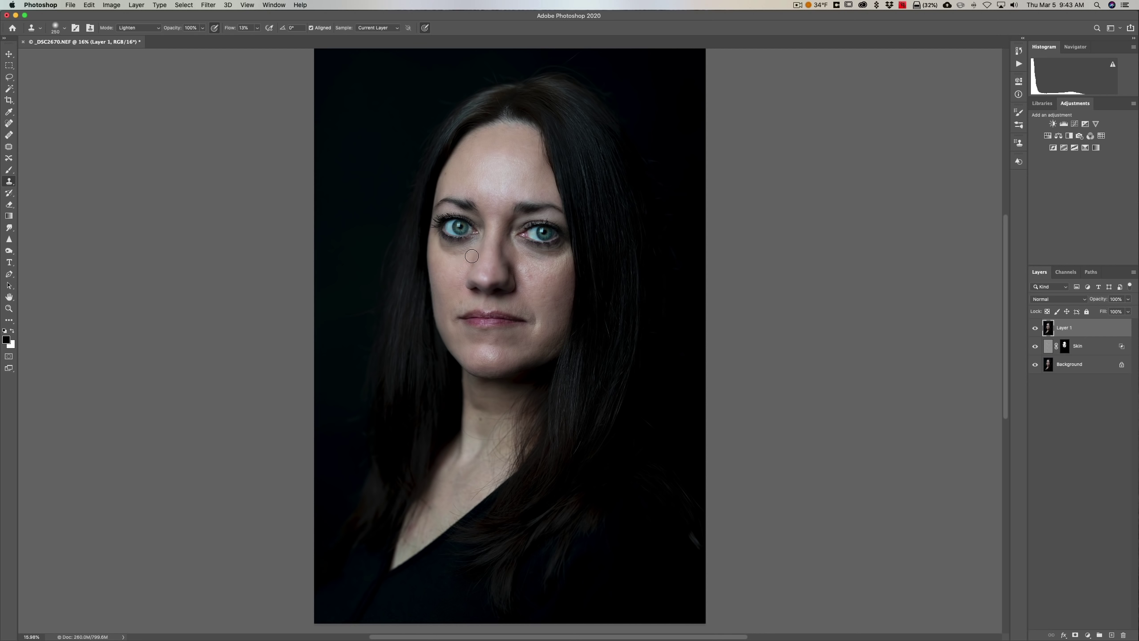
- Sample clean cheek skin beside the nose and clone it over the dark area under the eye on the portrait's left side
{"action": "key", "text": "alt"}
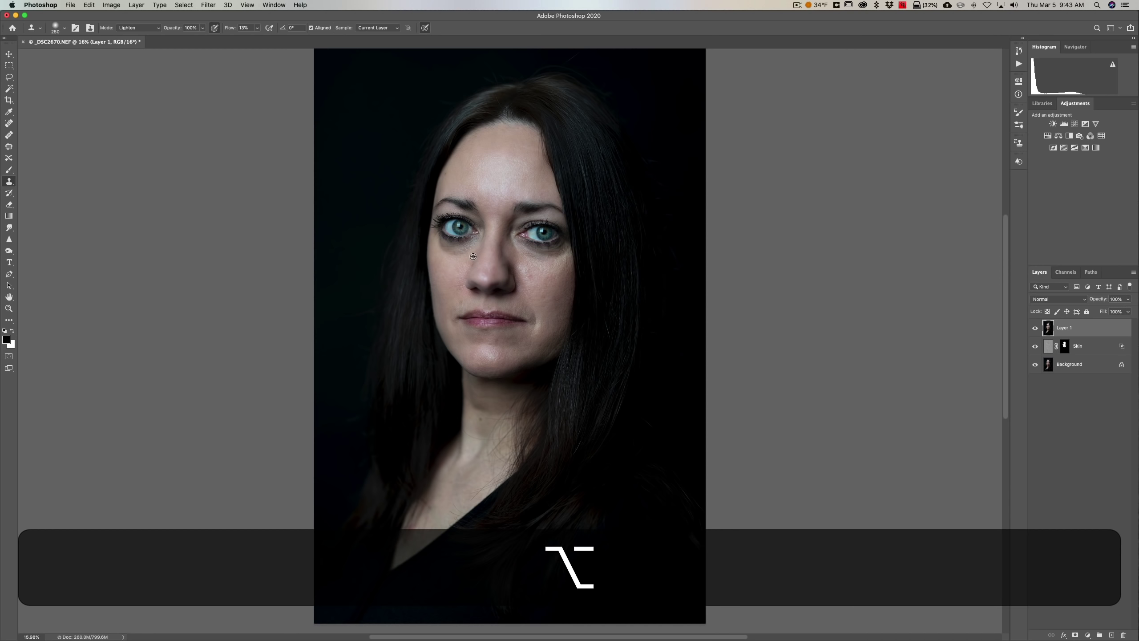
{"action": "left_click", "coordinate": [473, 256], "text": "alt"}
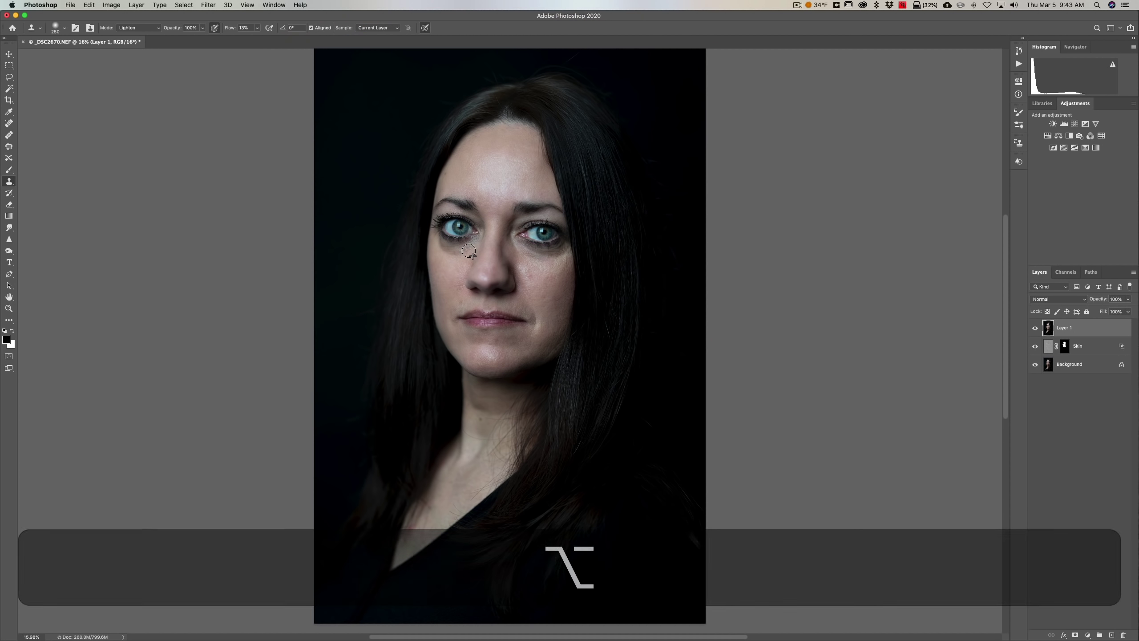
{"action": "mouse_move", "coordinate": [452, 250]}
{"action": "left_mouse_down"}
{"action": "mouse_move", "coordinate": [441, 244]}
{"action": "mouse_move", "coordinate": [477, 252]}
{"action": "mouse_move", "coordinate": [476, 243]}
{"action": "mouse_move", "coordinate": [459, 257]}
{"action": "left_mouse_up"}
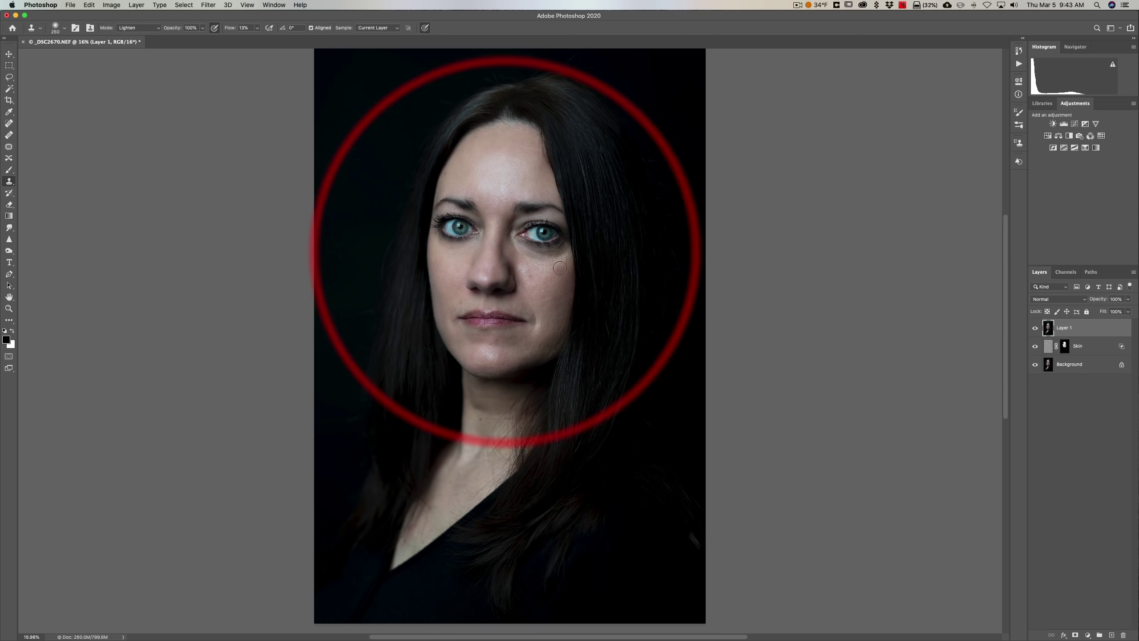
- Sample cheek skin below the eye on the portrait's right side and clone it over the dark under-eye area
{"action": "key", "text": "alt"}
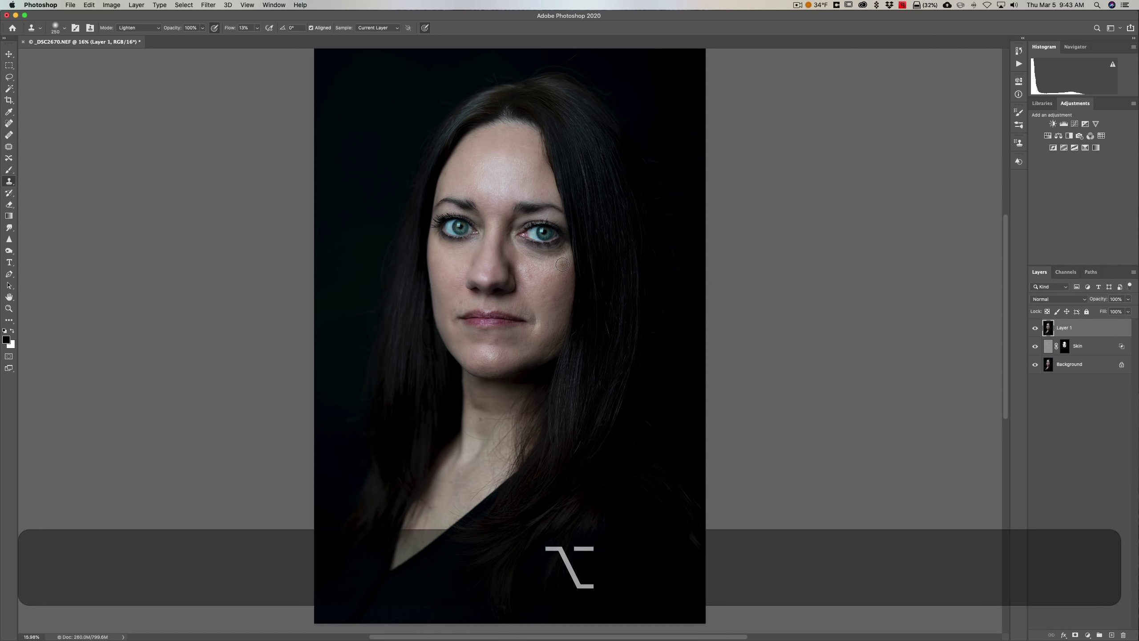
{"action": "left_click", "coordinate": [563, 264], "text": "alt"}
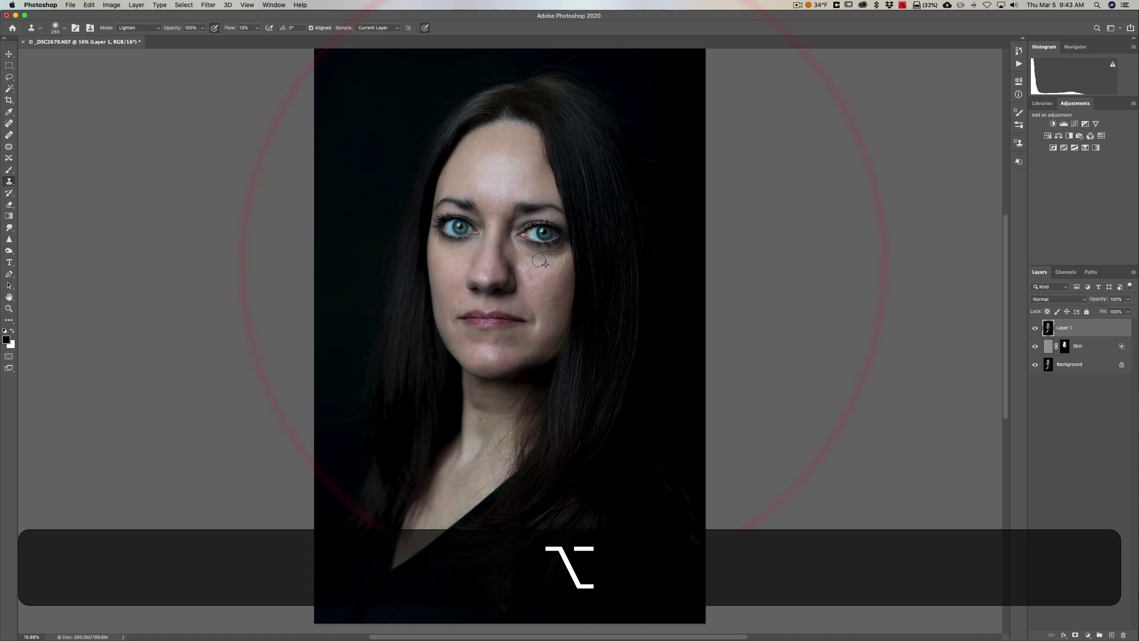
{"action": "left_click", "coordinate": [560, 260], "text": "alt"}
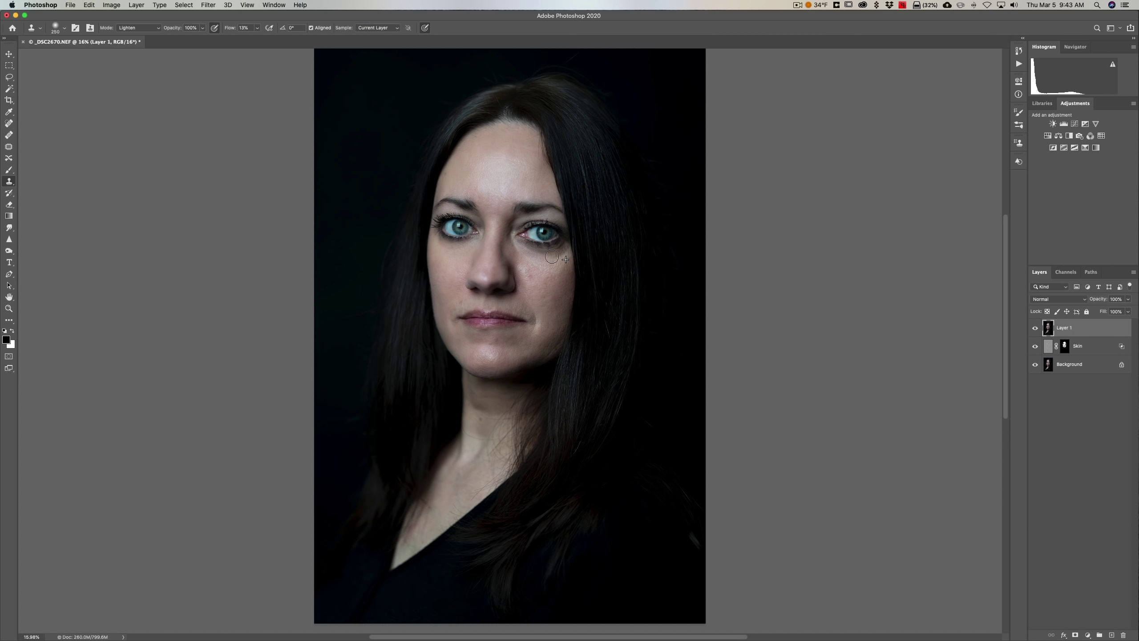
{"action": "left_click", "coordinate": [565, 264], "text": "alt"}
{"action": "left_click", "coordinate": [563, 266]}
{"action": "left_click", "coordinate": [732, 264]}
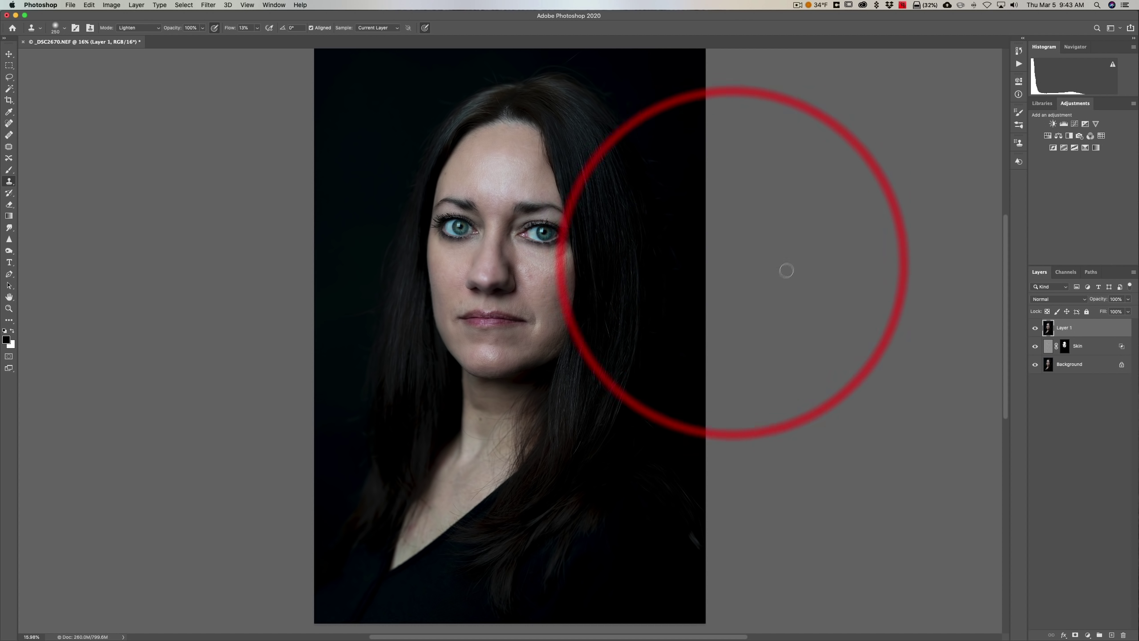
- Toggle the merged layer's visibility to compare the under-eye retouching, and lower the layer's opacity to 37%
{"action": "left_click", "coordinate": [1035, 327]}
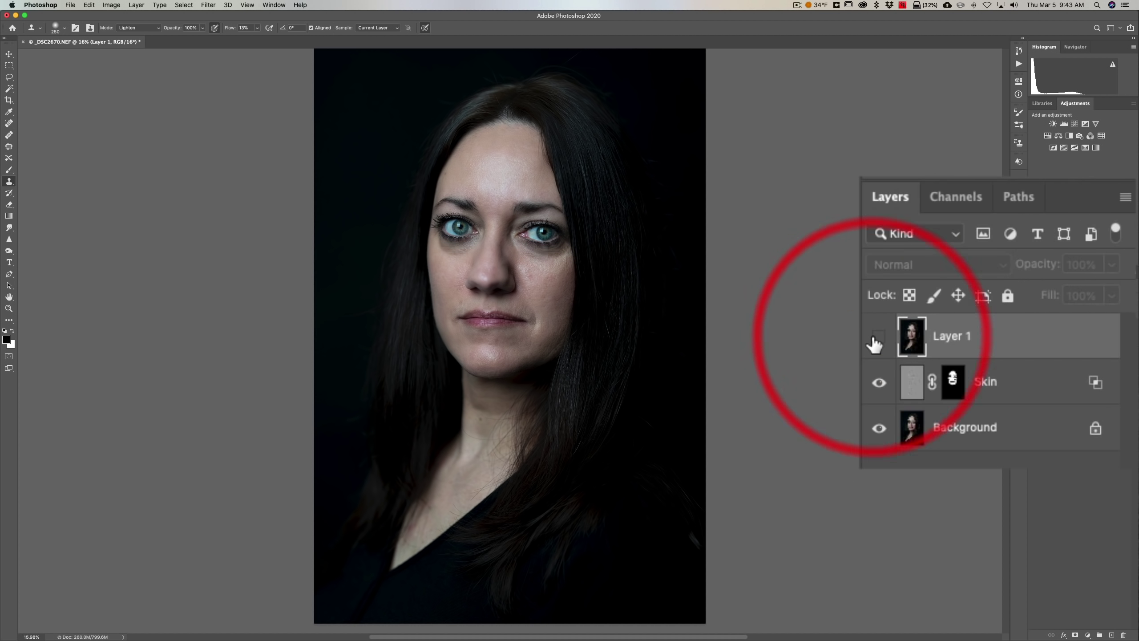
{"action": "left_click", "coordinate": [877, 340]}
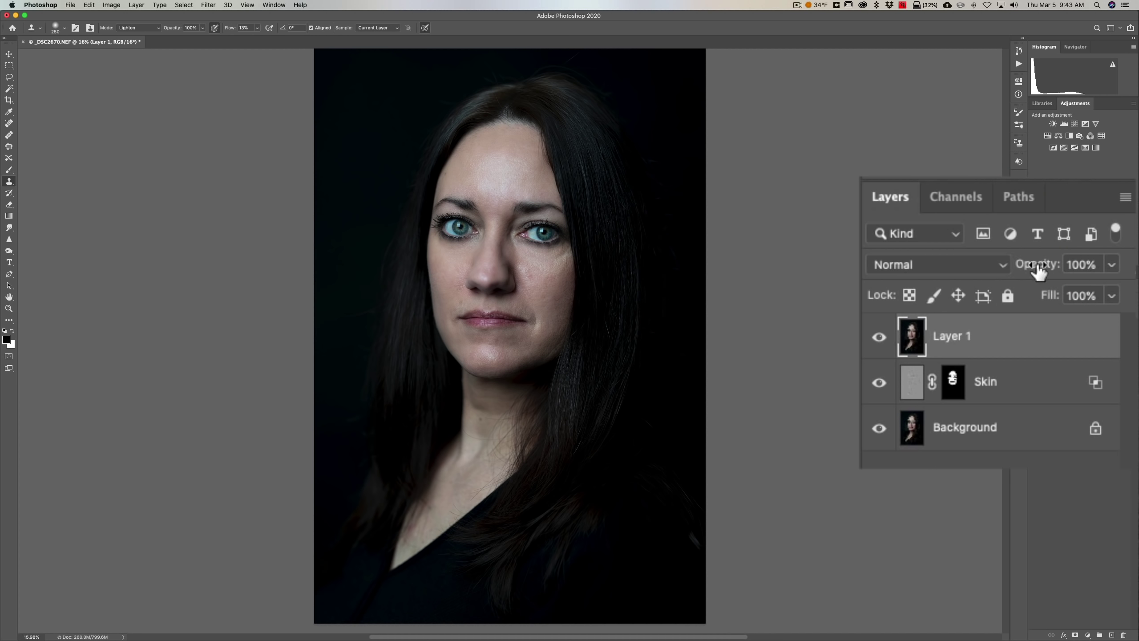
{"action": "left_click_drag", "start_coordinate": [1019, 265], "coordinate": [959, 263]}
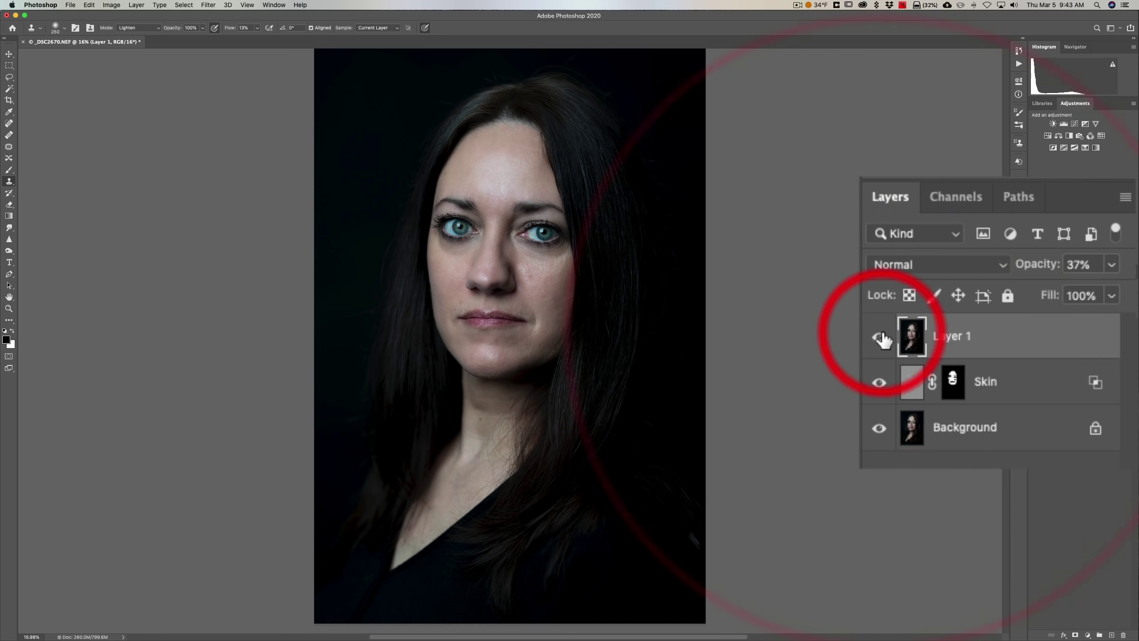